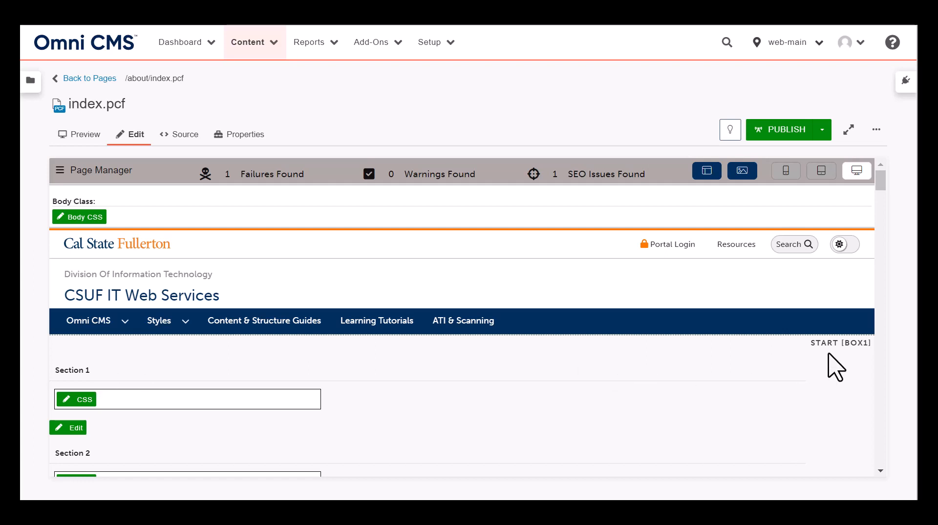
# Look through the page's numbered sections and where each content box starts and ends
pyautogui.scroll(-15, 837, 366)
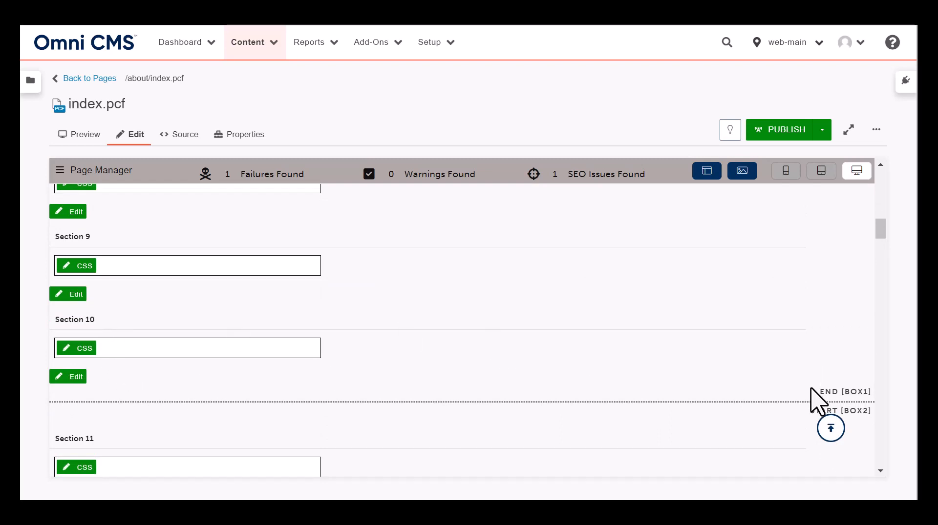
pyautogui.scroll(-4, 795, 420)
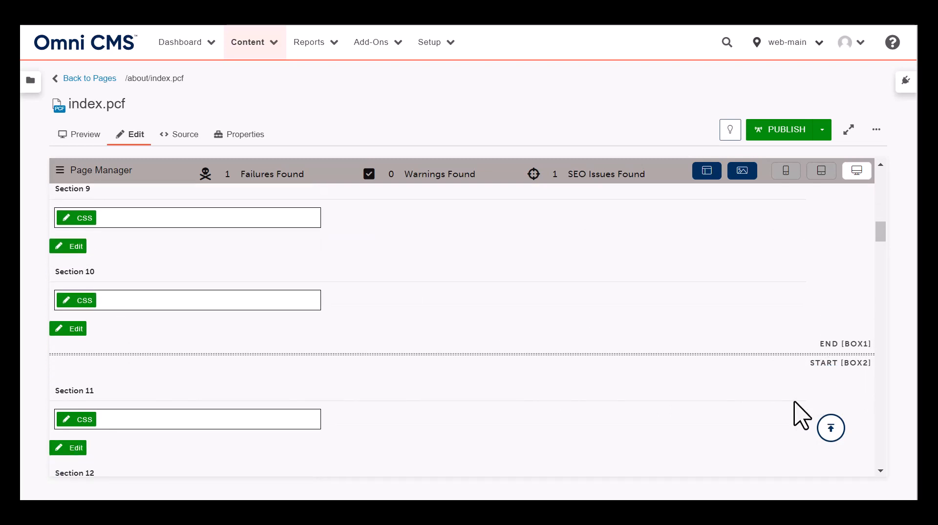
pyautogui.scroll(-12, 798, 415)
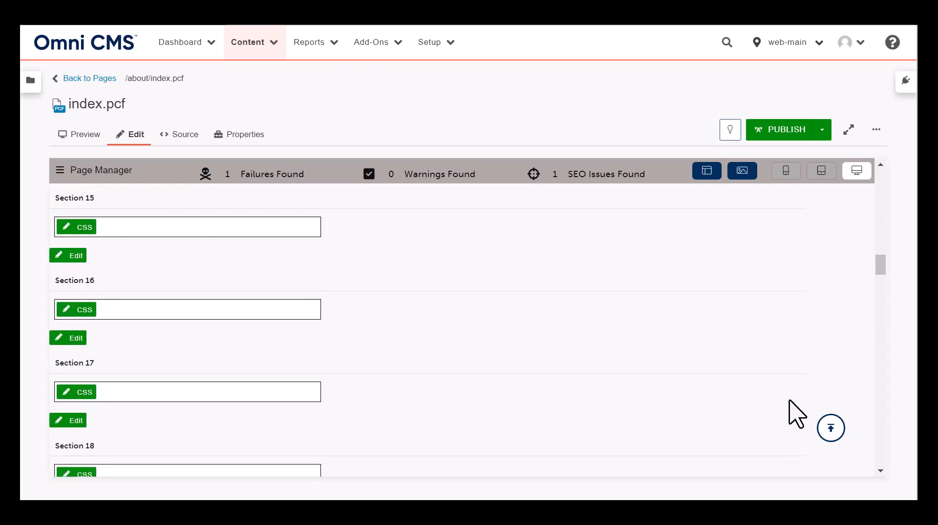
pyautogui.scroll(-3, 796, 415)
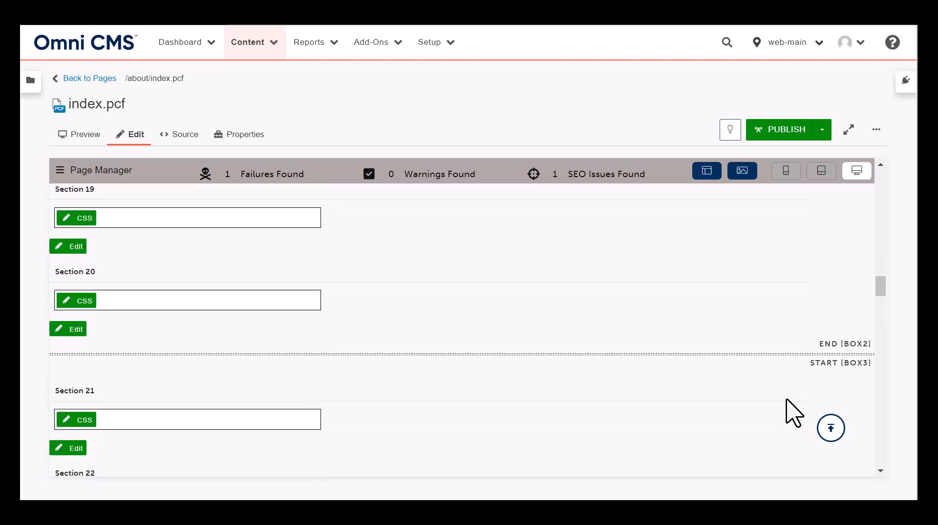
pyautogui.scroll(-3, 790, 411)
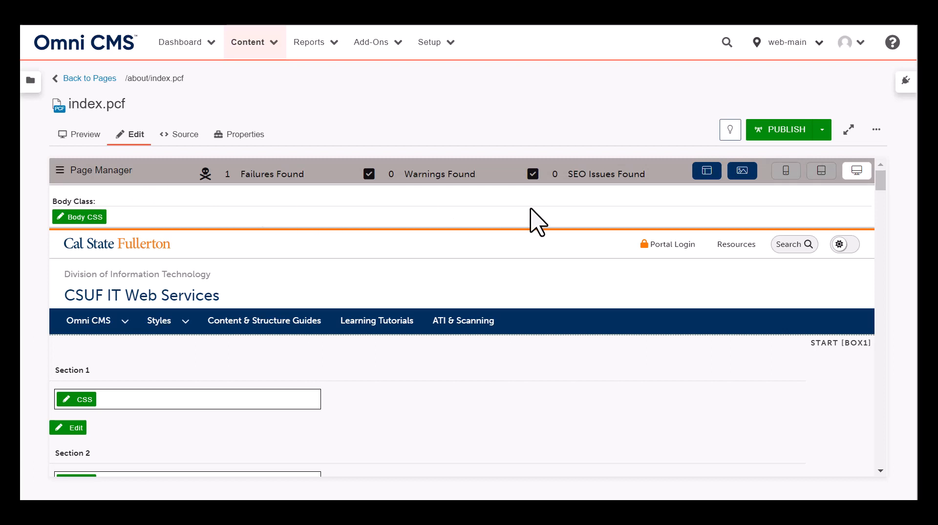
# Open the page layout settings, look over the layout preview, and choose box 1 as the box to lay out
pyautogui.click(706, 178)
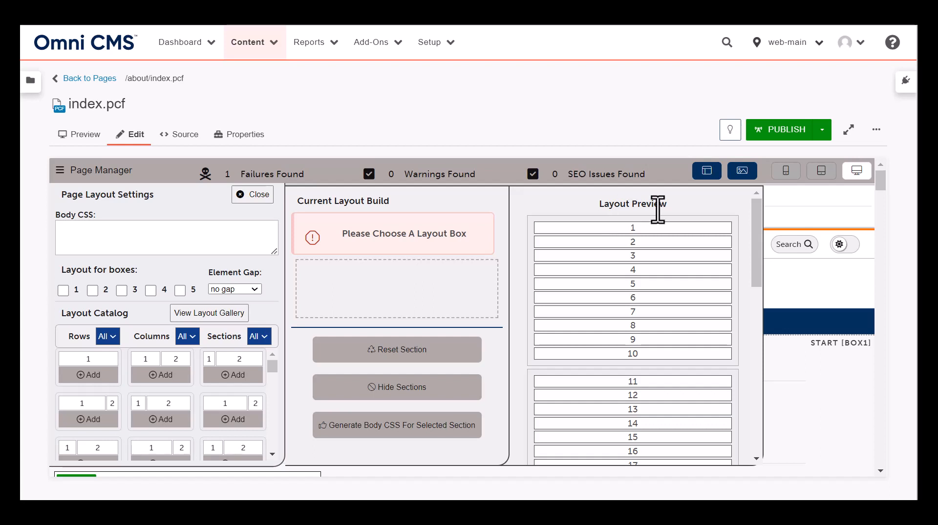
pyautogui.scroll(-1, 756, 217)
pyautogui.moveTo(756, 217); pyautogui.dragTo(761, 198)
pyautogui.click(63, 291)
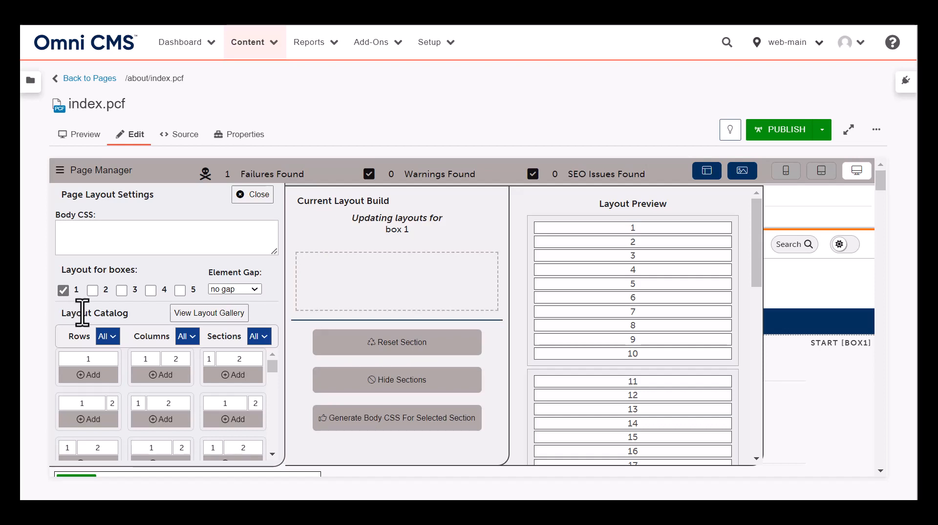
pyautogui.moveTo(274, 371)
pyautogui.mouseDown()
pyautogui.moveTo(274, 382)
pyautogui.moveTo(274, 366)
pyautogui.mouseUp()
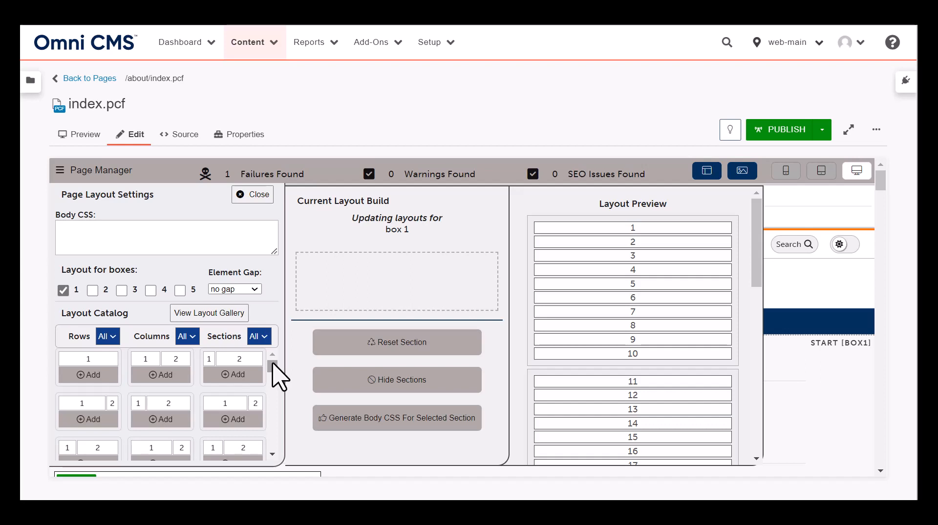
# Build box 1 from a single-column row, an equal two-column row and another single-column row, and generate its body CSS
pyautogui.click(92, 375)
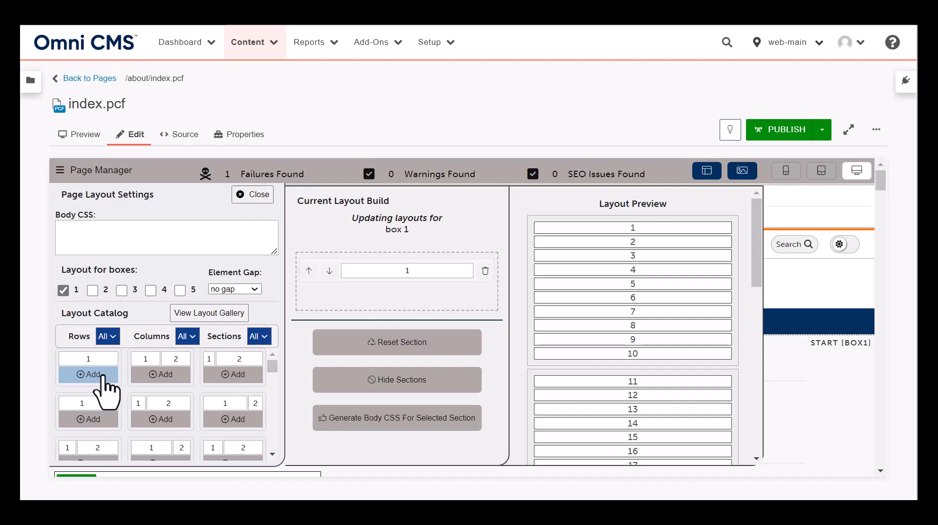
pyautogui.click(165, 375)
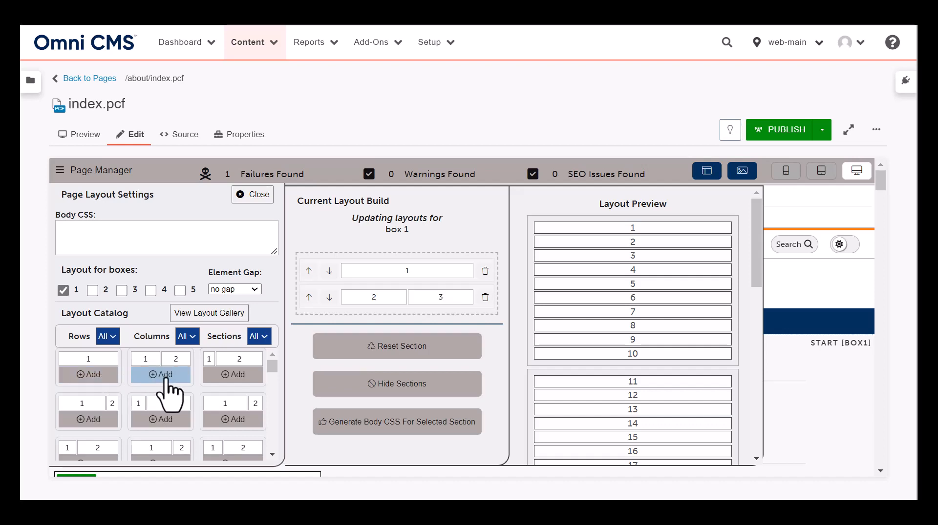
pyautogui.click(93, 375)
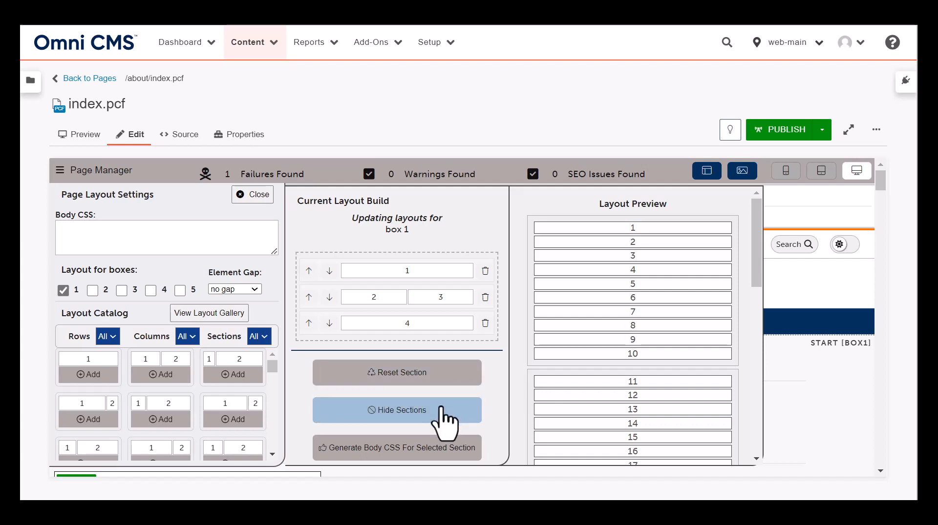
pyautogui.click(430, 449)
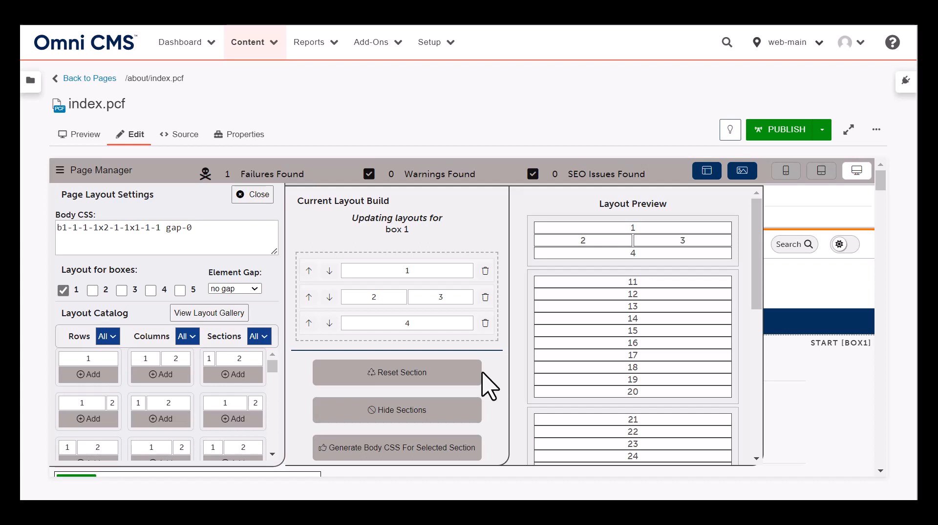
# Reset the current layout build and switch the selected layout box from 1 to 2
pyautogui.click(448, 384)
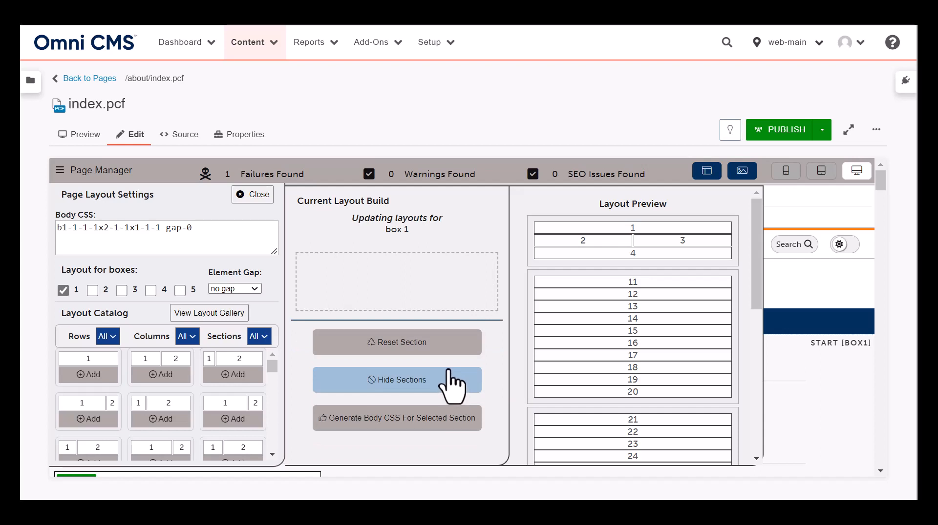
pyautogui.click(63, 291)
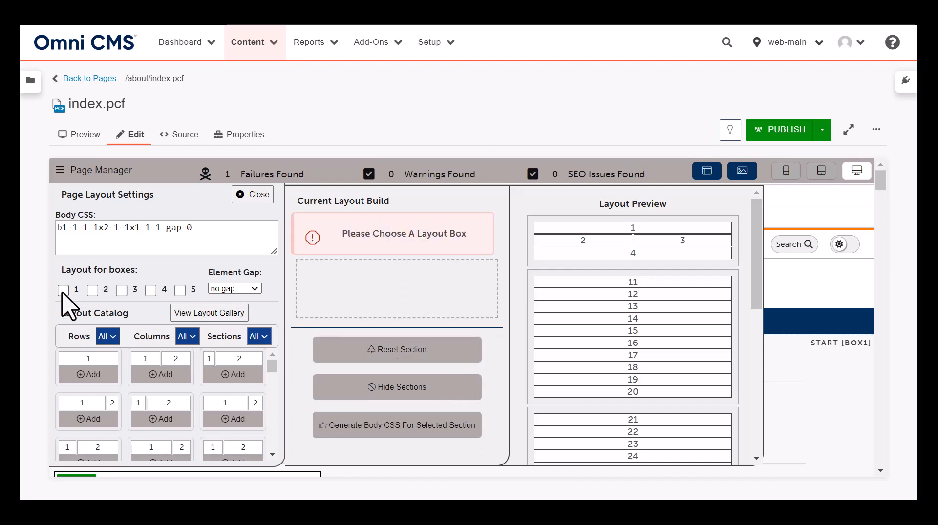
pyautogui.click(93, 291)
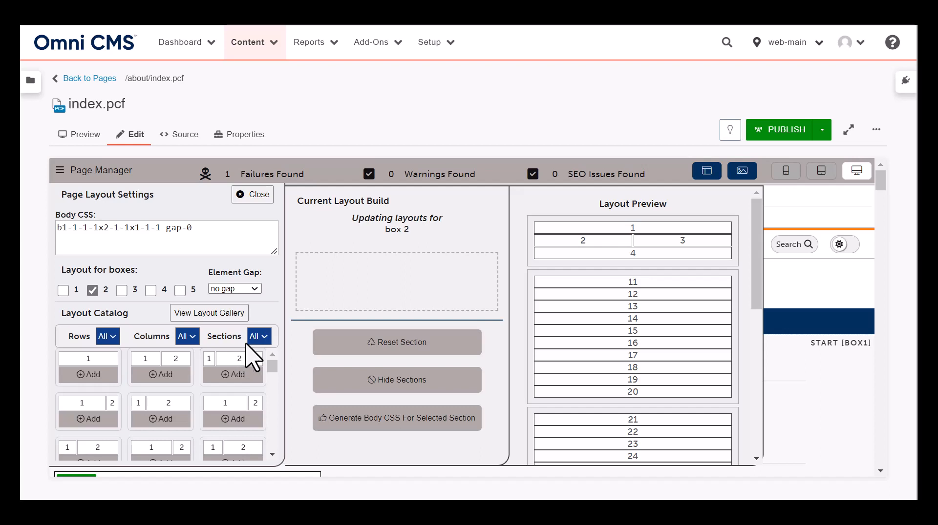
# Browse the layout catalog filtered to 10 sections, and set the sections filter back to All
pyautogui.click(263, 337)
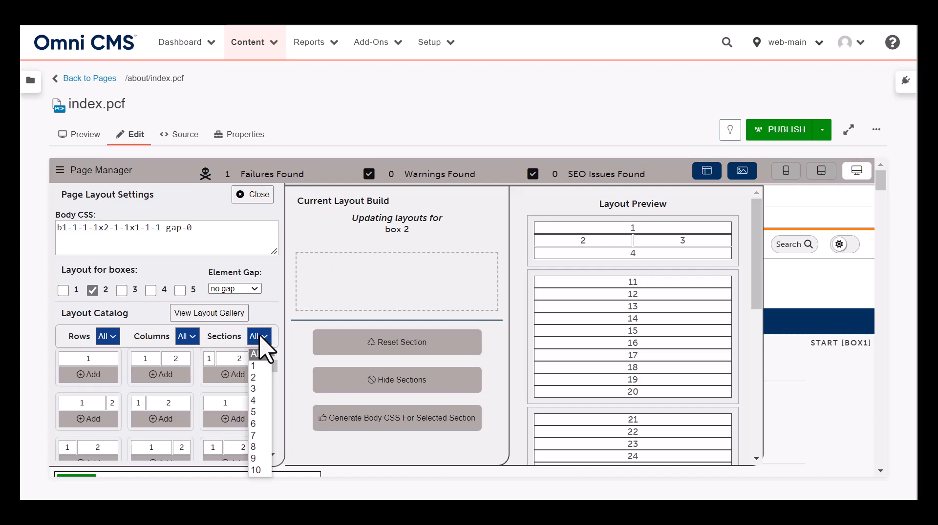
pyautogui.click(256, 471)
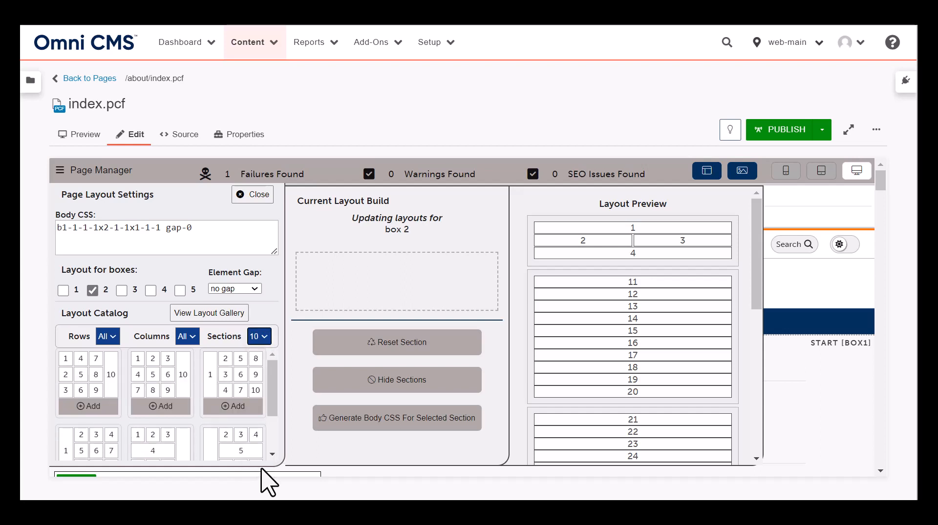
pyautogui.scroll(-2, 270, 398)
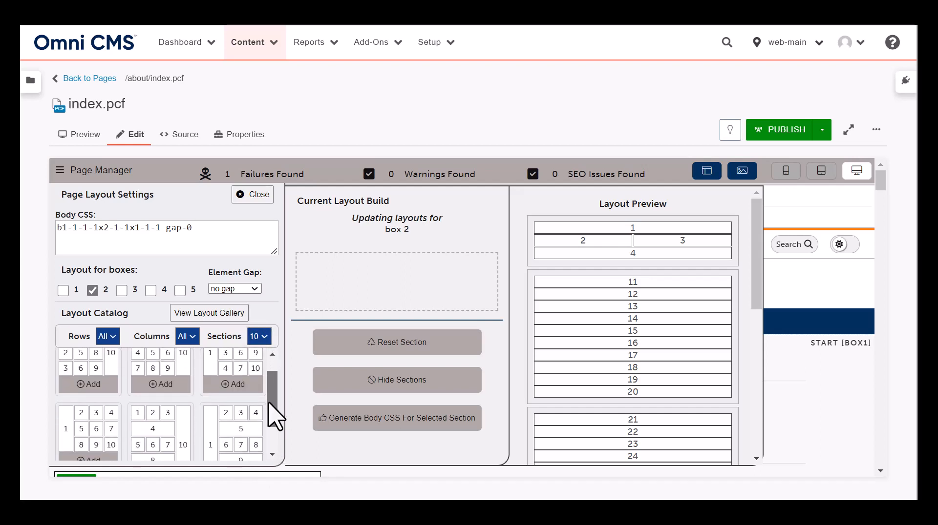
pyautogui.moveTo(269, 403); pyautogui.dragTo(267, 434)
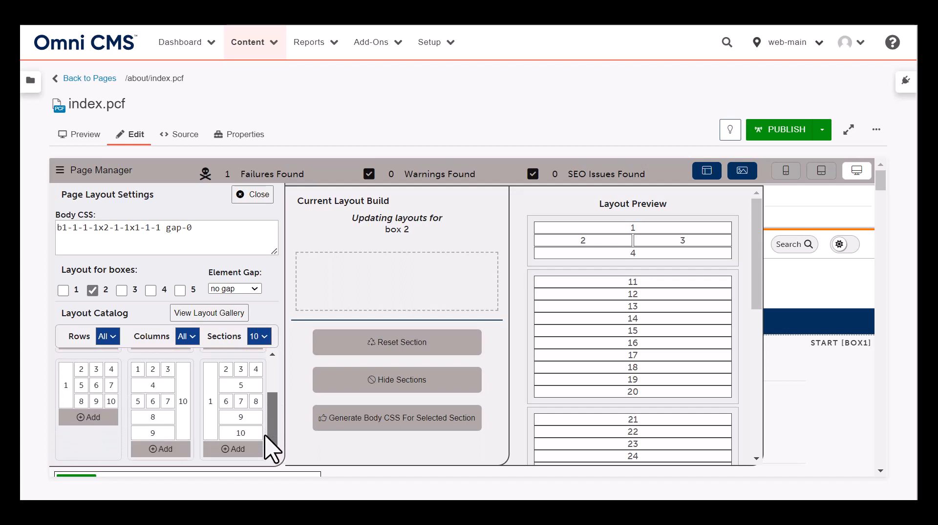
pyautogui.moveTo(266, 434); pyautogui.dragTo(268, 387)
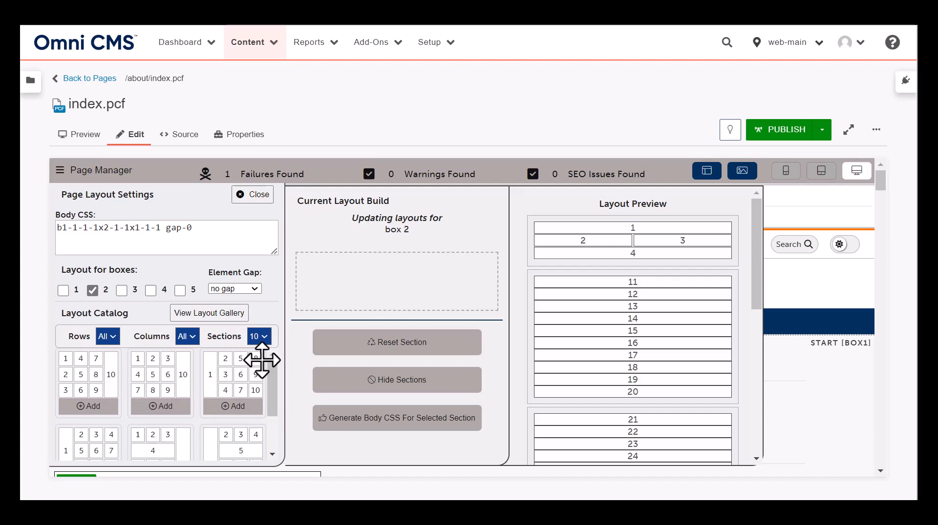
pyautogui.click(264, 337)
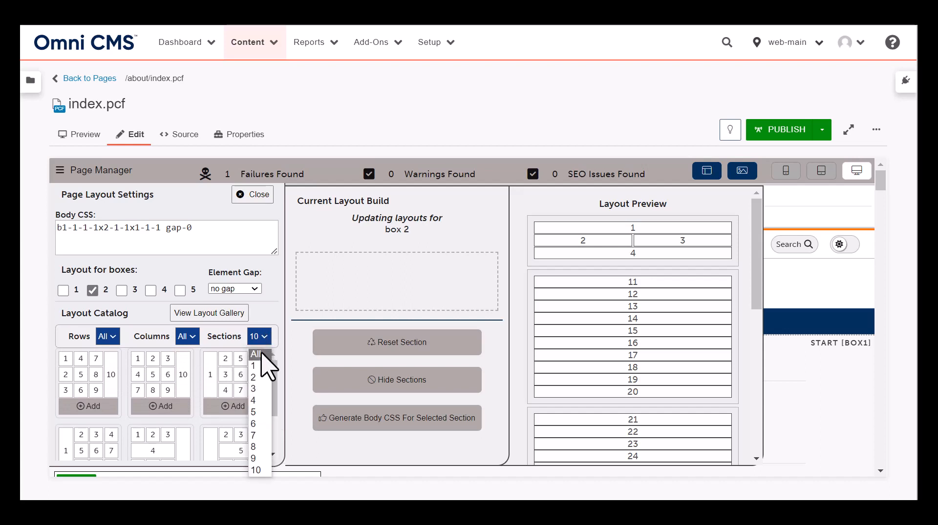
pyautogui.click(262, 353)
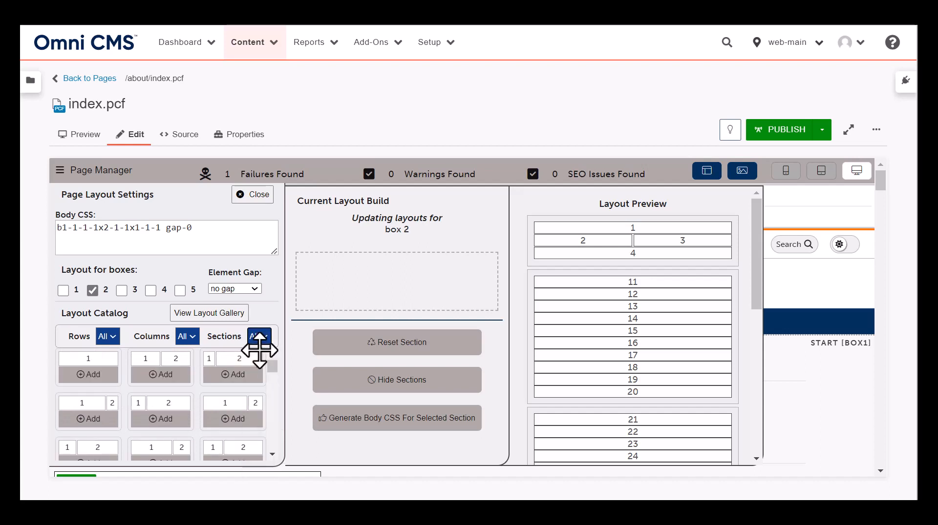
# Filter the layout catalog to 3 columns and add the equal three-column row to box 2's build
pyautogui.click(188, 337)
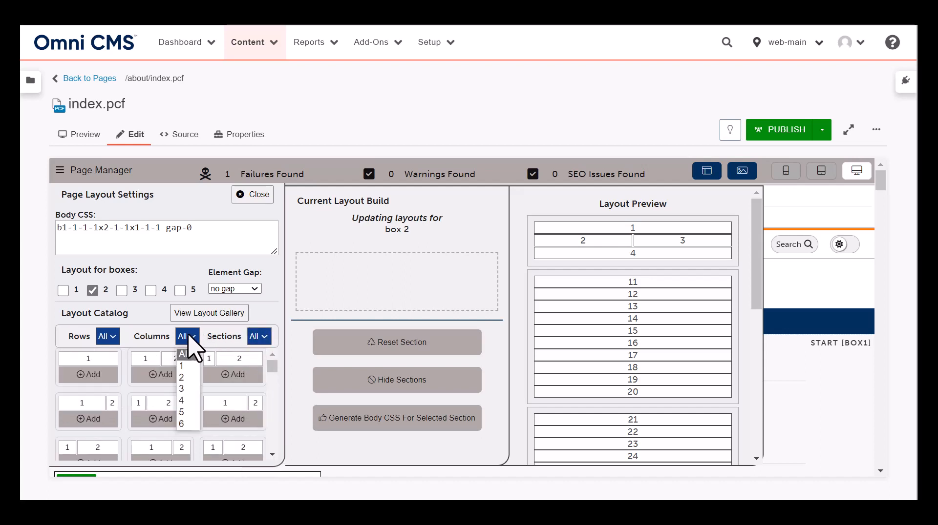
pyautogui.click(188, 386)
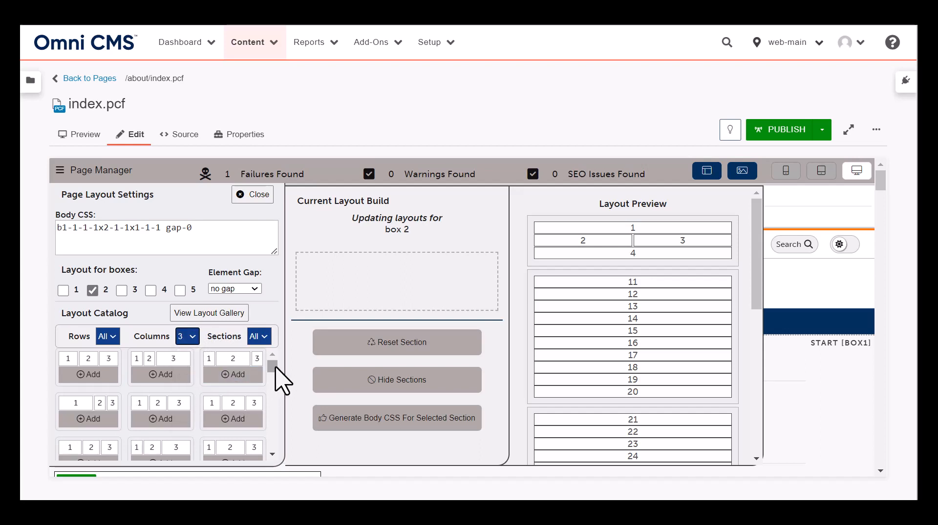
pyautogui.scroll(-3, 274, 376)
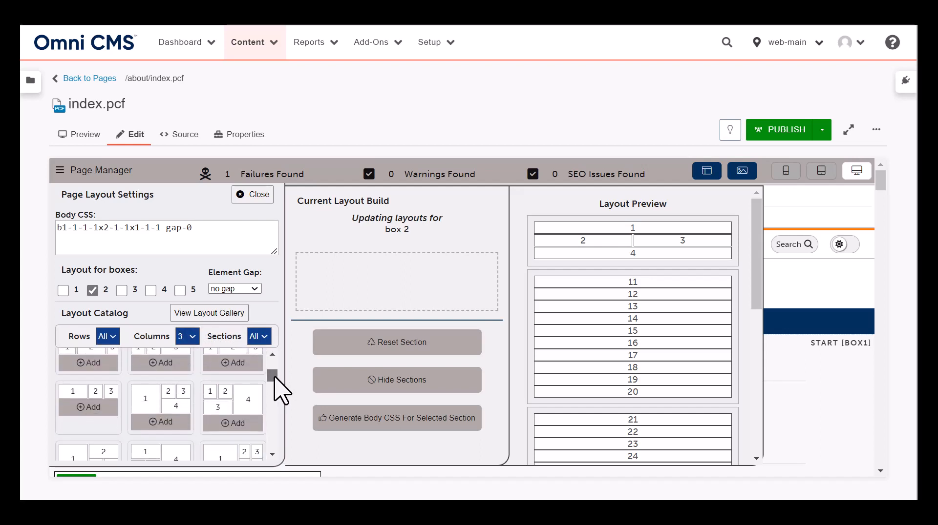
pyautogui.scroll(-1, 275, 378)
pyautogui.scroll(4, 274, 379)
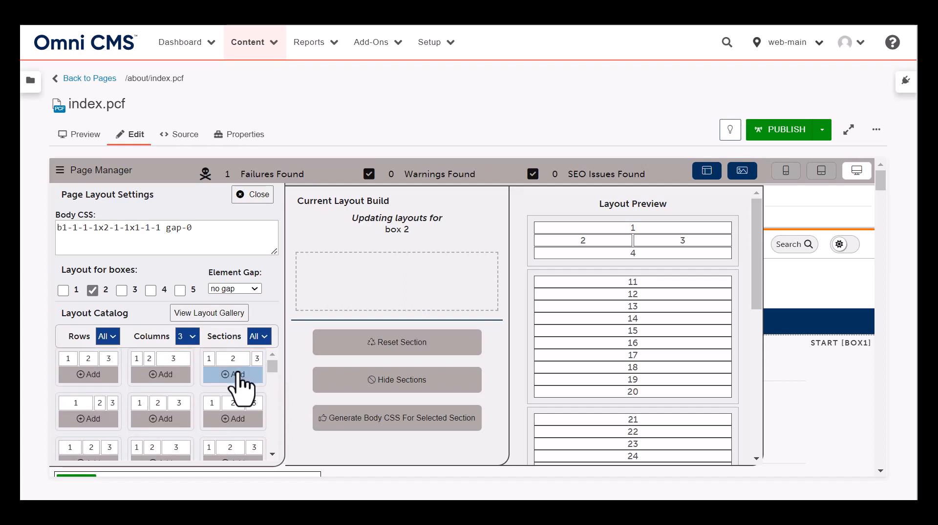
pyautogui.click(88, 373)
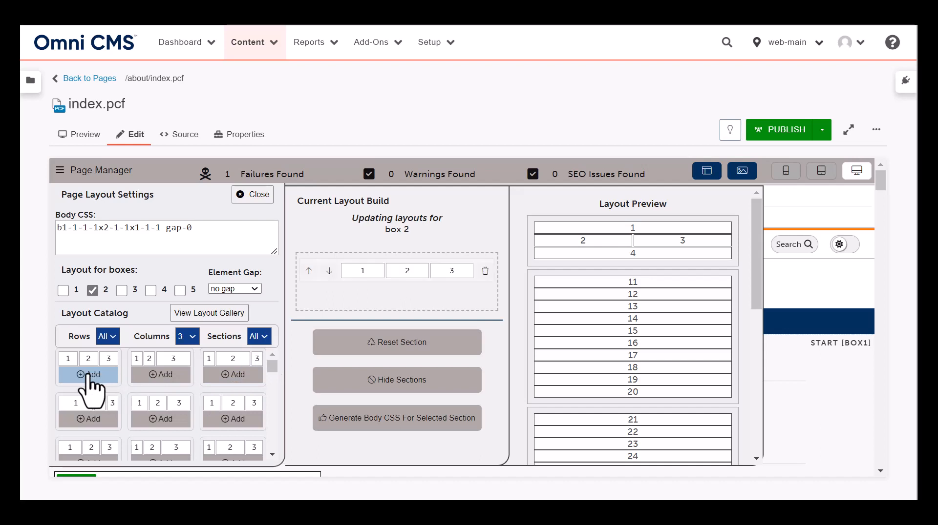
# Set the columns filter back to All and add a single-column row and an equal two-column row to box 2's build
pyautogui.click(191, 337)
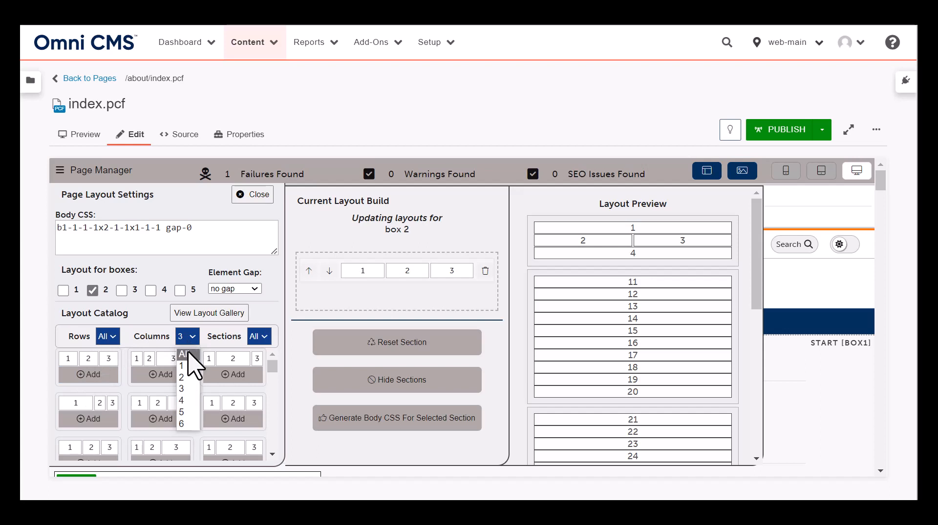
pyautogui.click(185, 354)
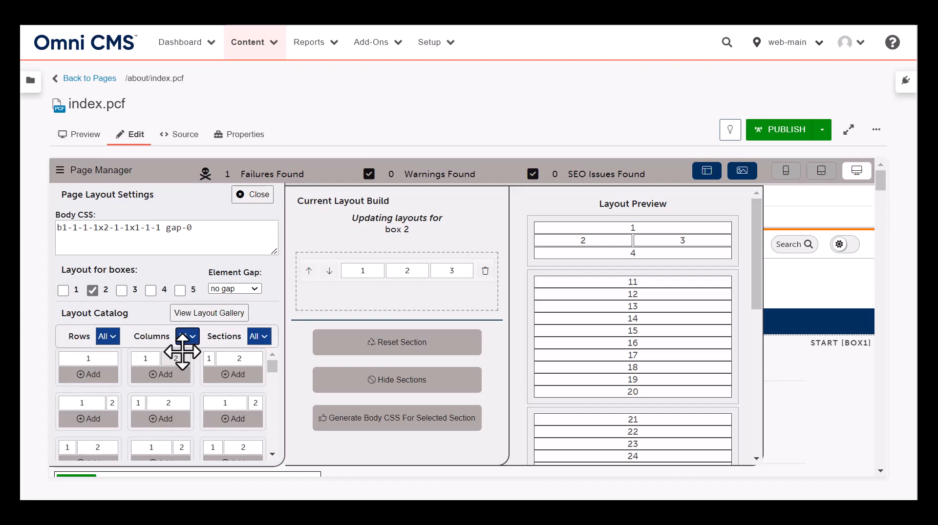
pyautogui.click(99, 376)
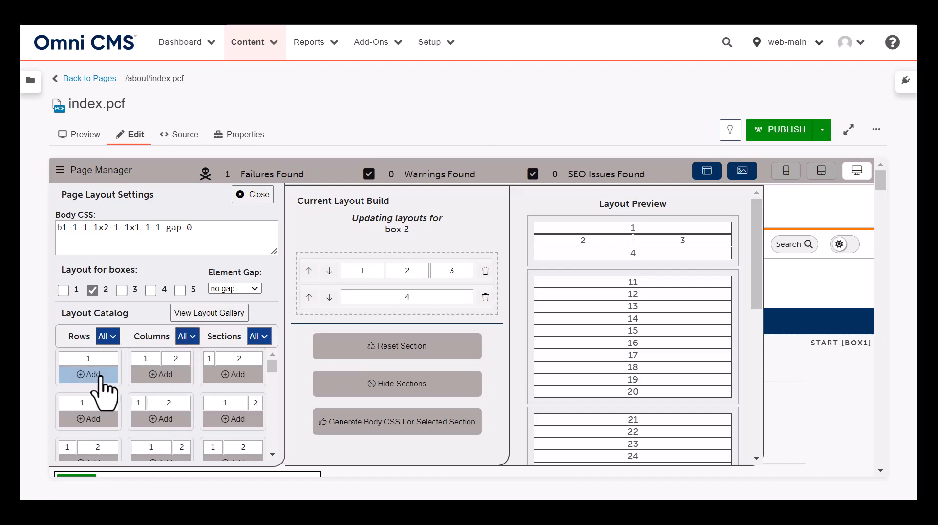
pyautogui.click(163, 375)
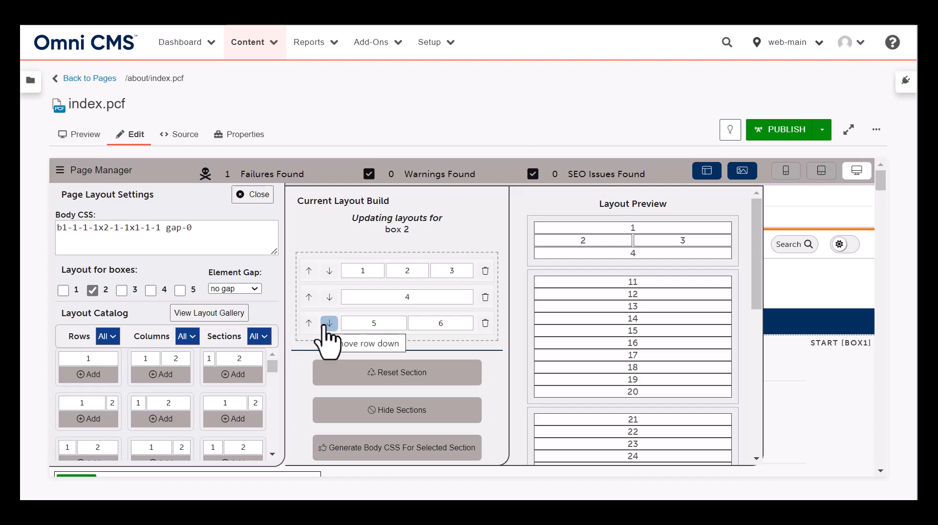
# Reorder box 2's rows as single-column, three-column and two-column, and generate the body CSS for the box
pyautogui.click(308, 299)
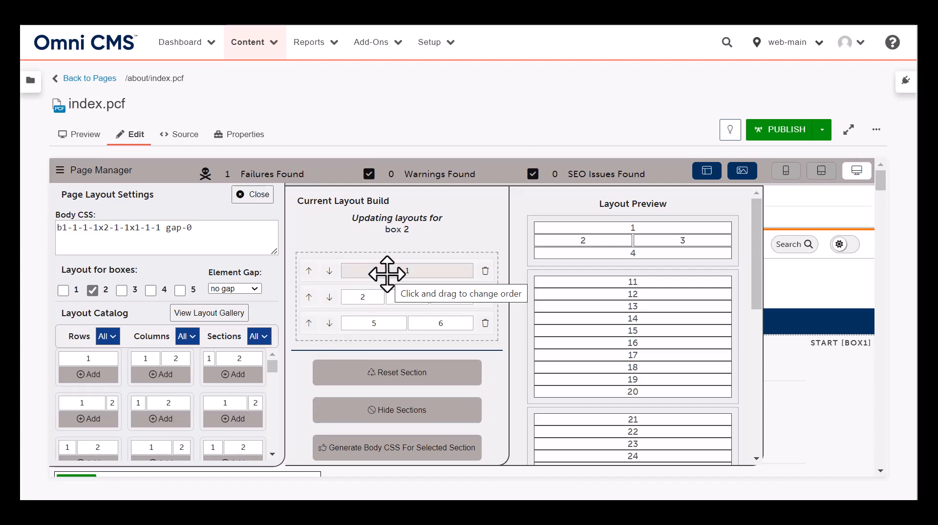
pyautogui.click(329, 298)
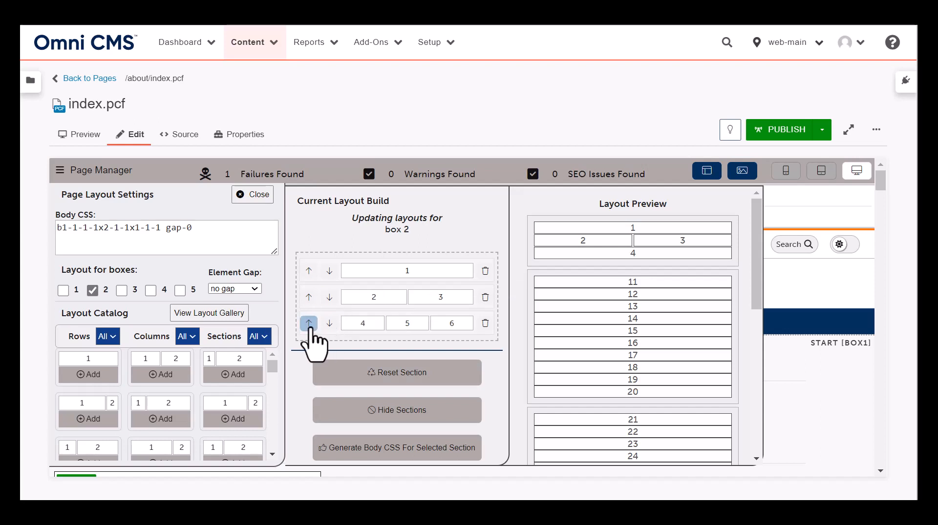
pyautogui.click(309, 323)
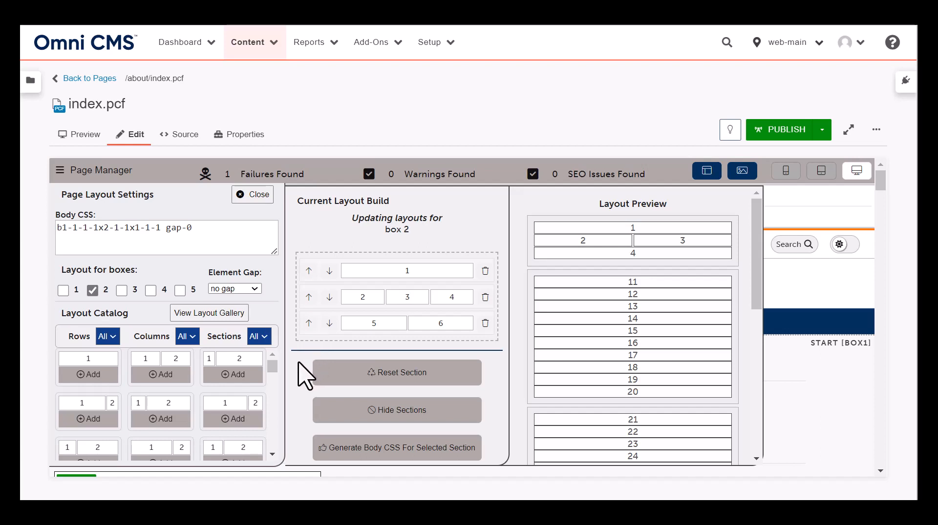
pyautogui.click(401, 454)
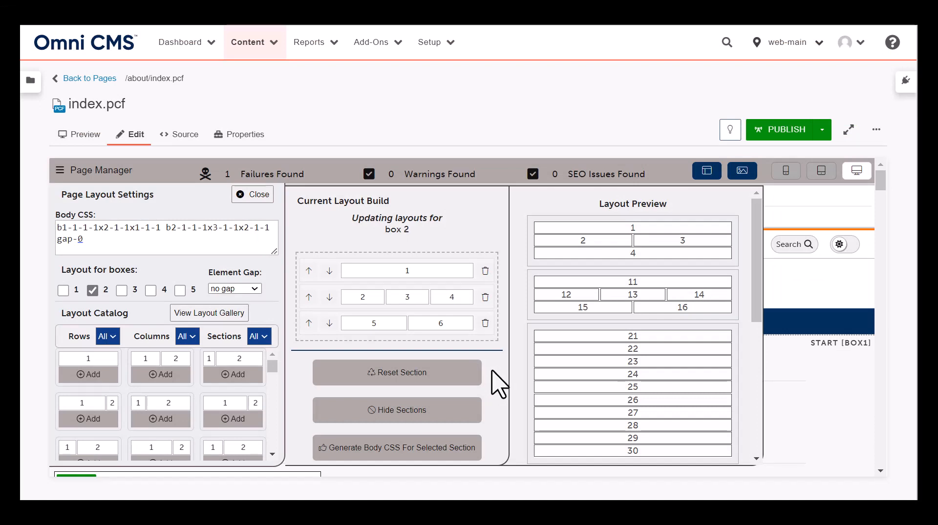
# Reset the current layout build and switch the layout target from box 2 to box 3
pyautogui.click(457, 373)
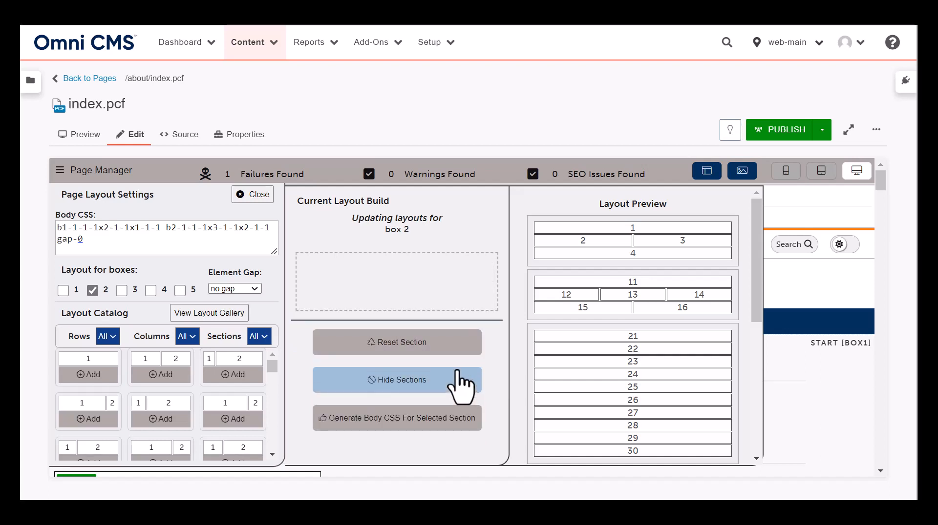
pyautogui.click(93, 290)
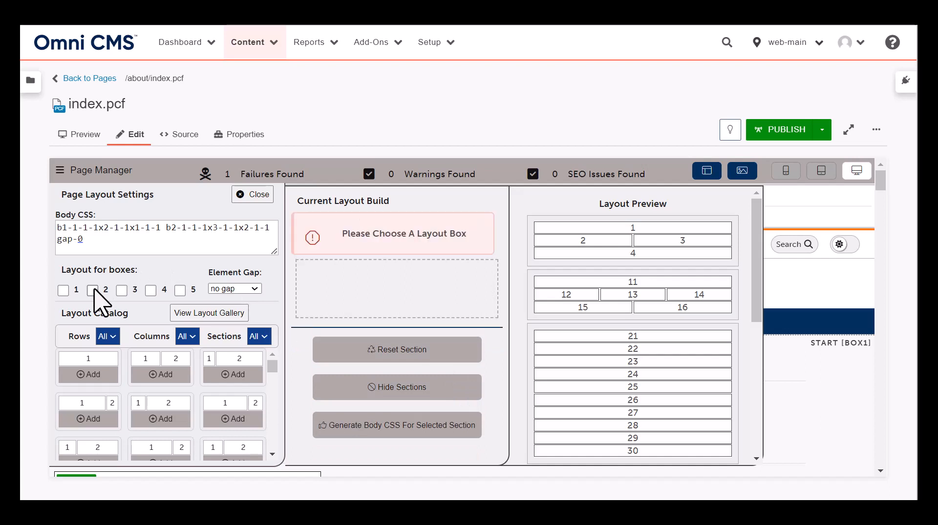
pyautogui.click(122, 291)
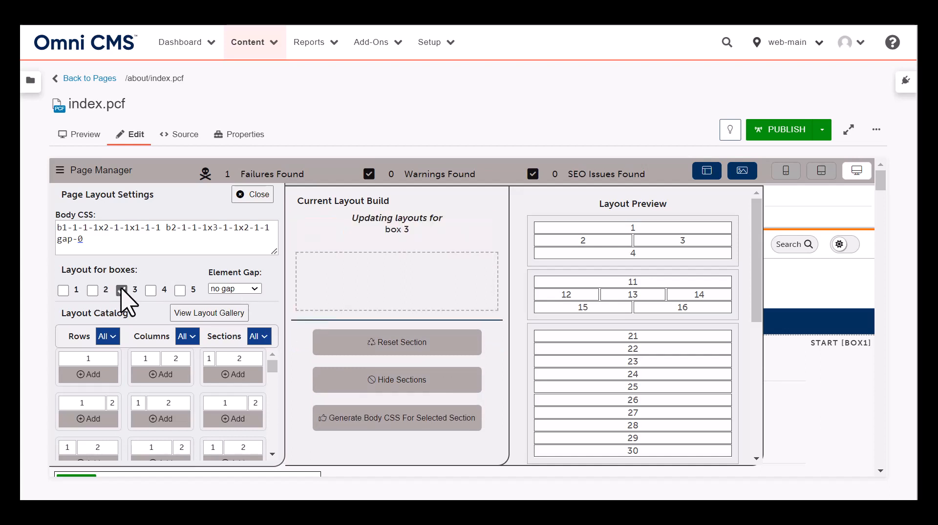
# Add a single-column row, an equal two-column row and two equal four-column rows to box 3's build
pyautogui.click(107, 376)
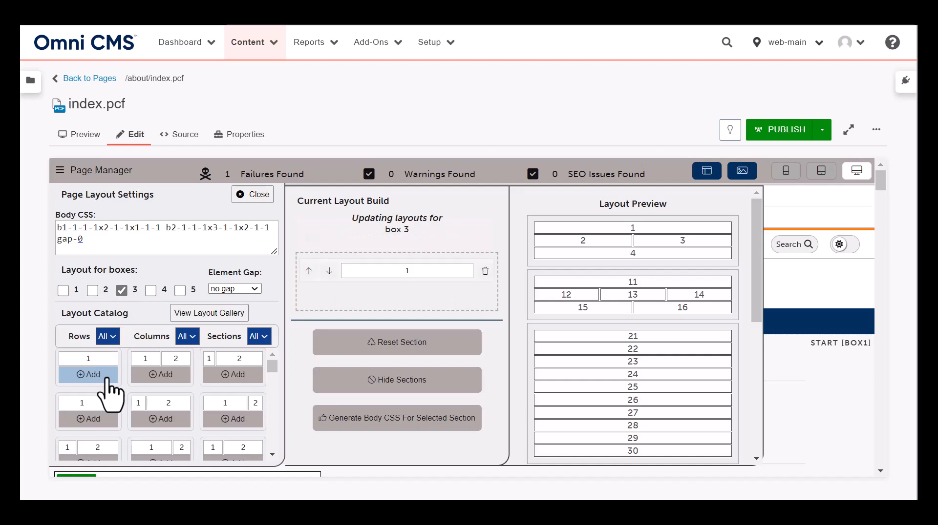
pyautogui.click(165, 376)
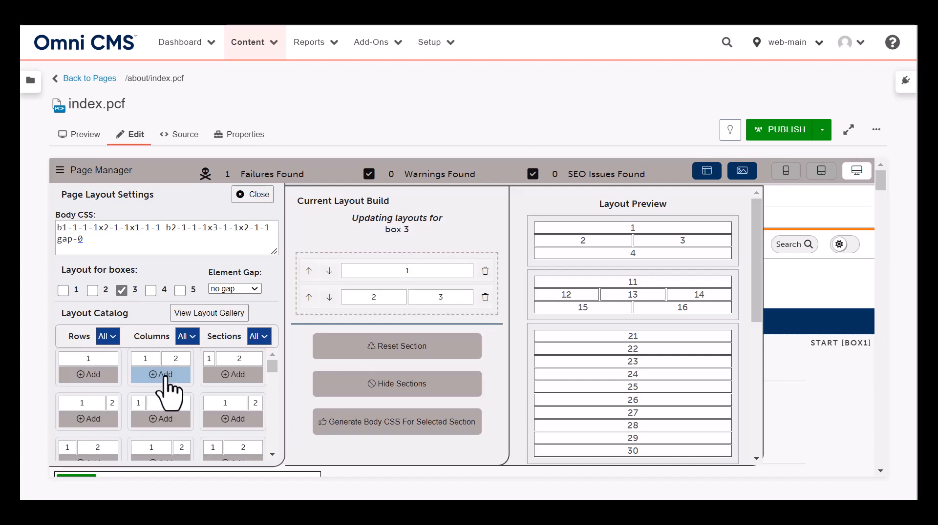
pyautogui.click(188, 336)
pyautogui.click(197, 401)
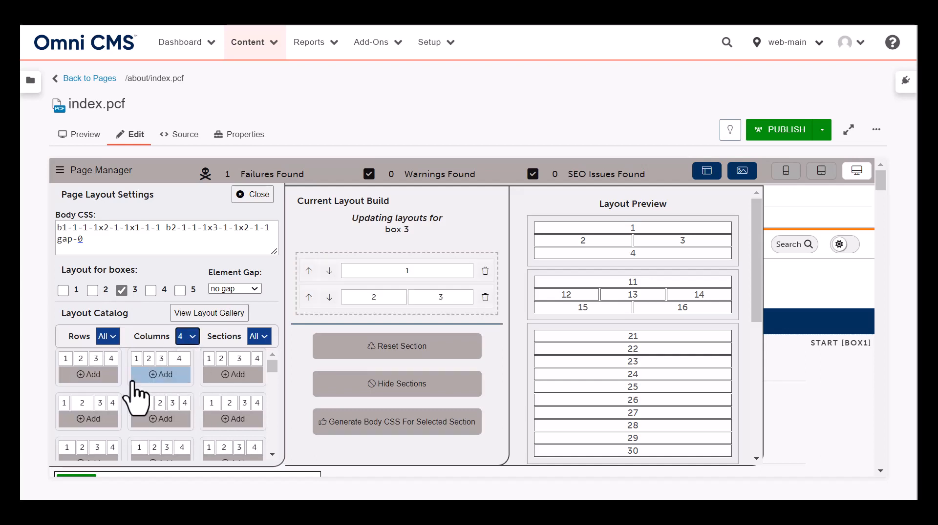
pyautogui.click(104, 380)
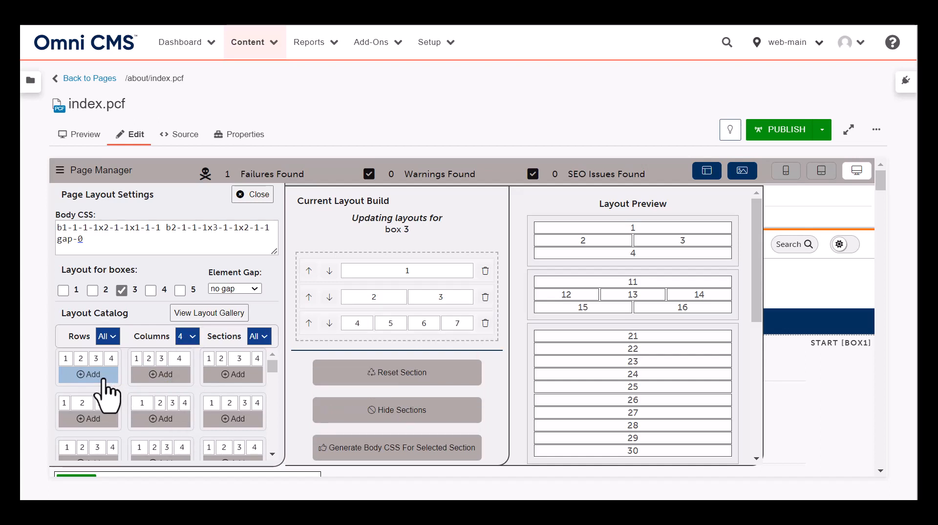
pyautogui.click(93, 376)
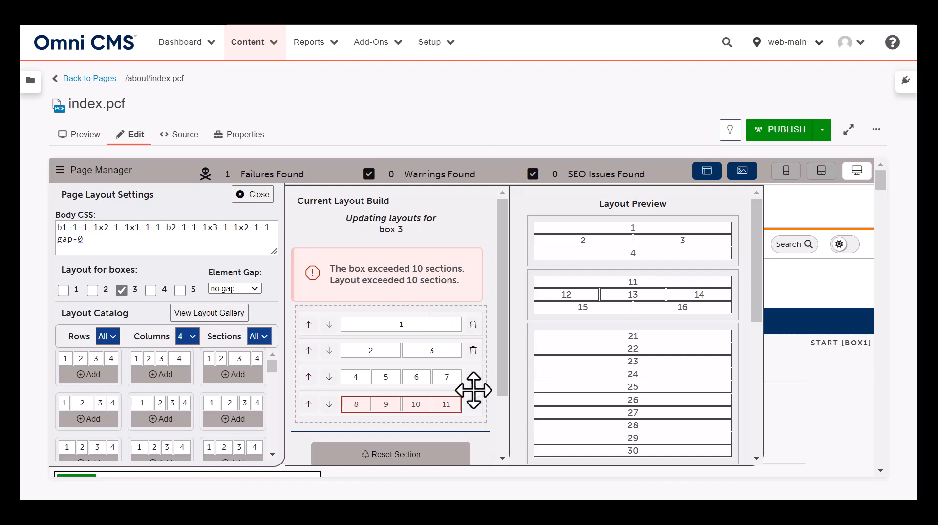
# Delete the two-column row from box 3's build, generate the box's body CSS and review the layout preview
pyautogui.click(473, 353)
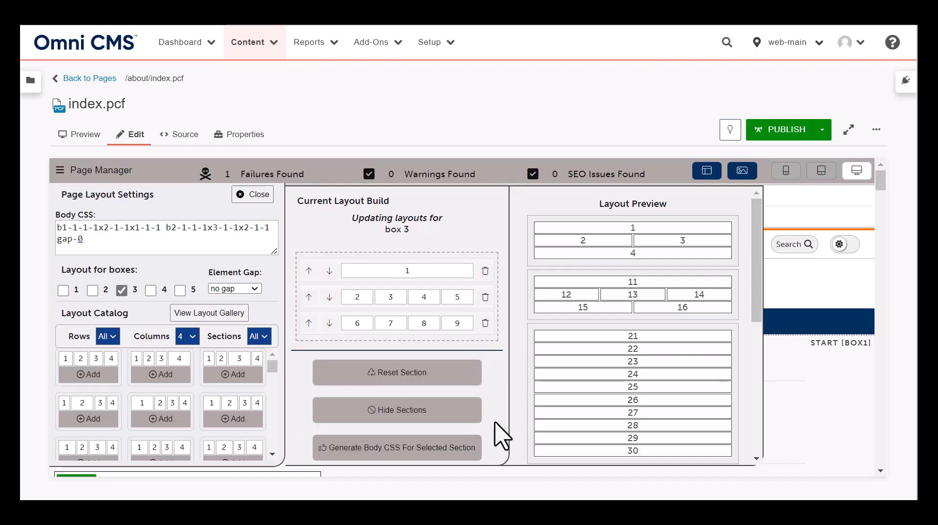
pyautogui.click(414, 448)
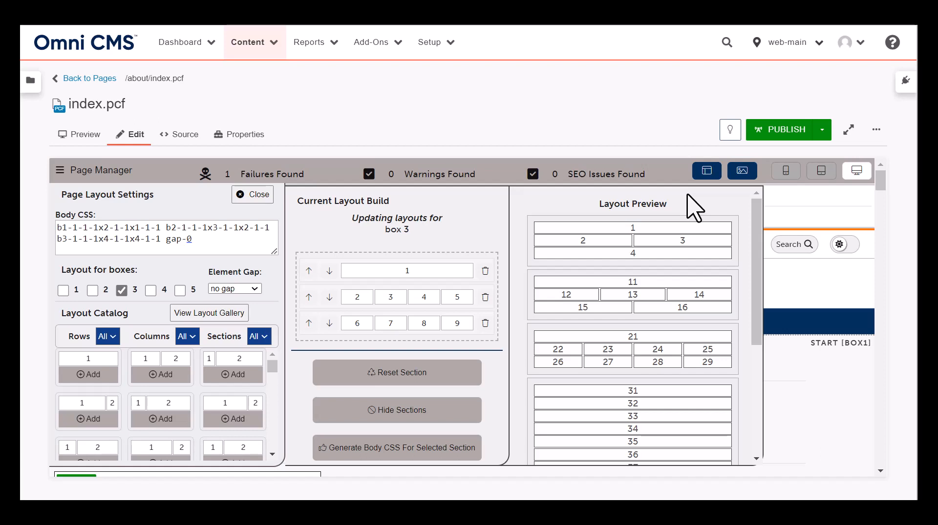
pyautogui.scroll(-2, 758, 220)
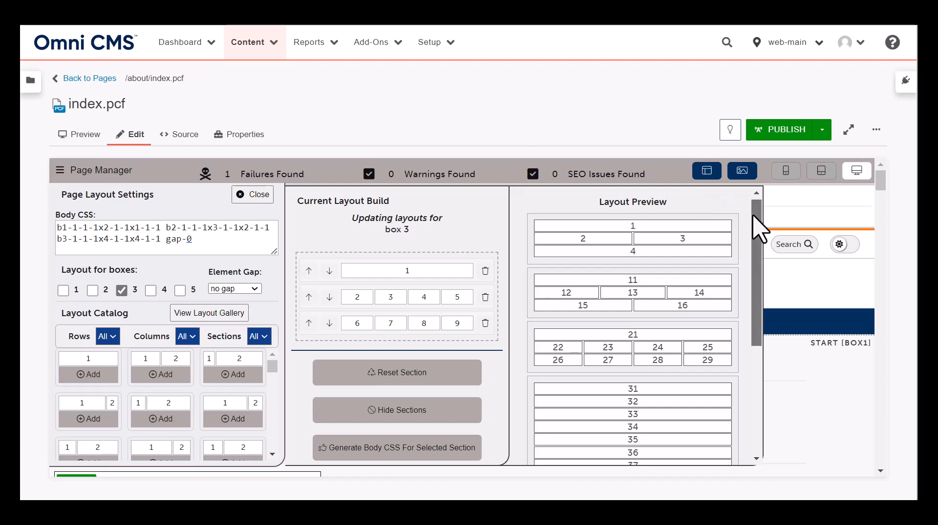
pyautogui.scroll(-3, 740, 329)
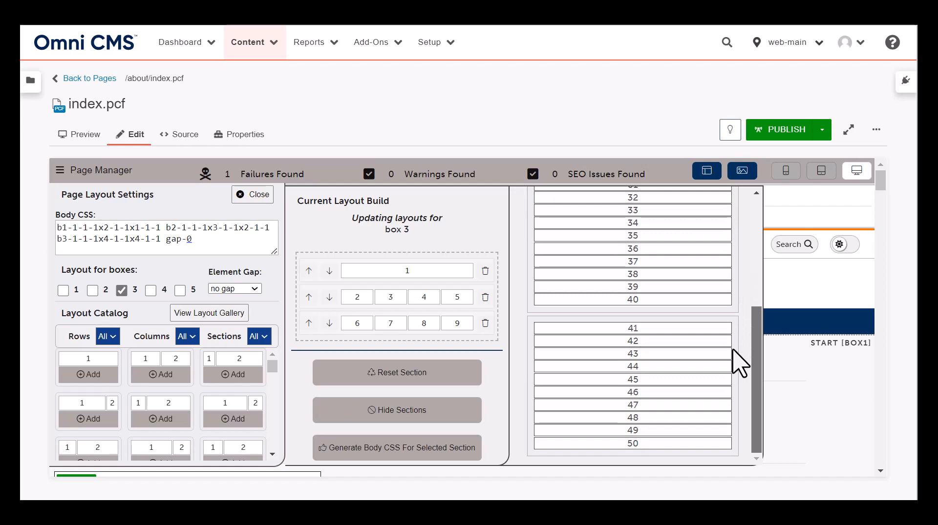
pyautogui.moveTo(753, 328); pyautogui.dragTo(754, 193)
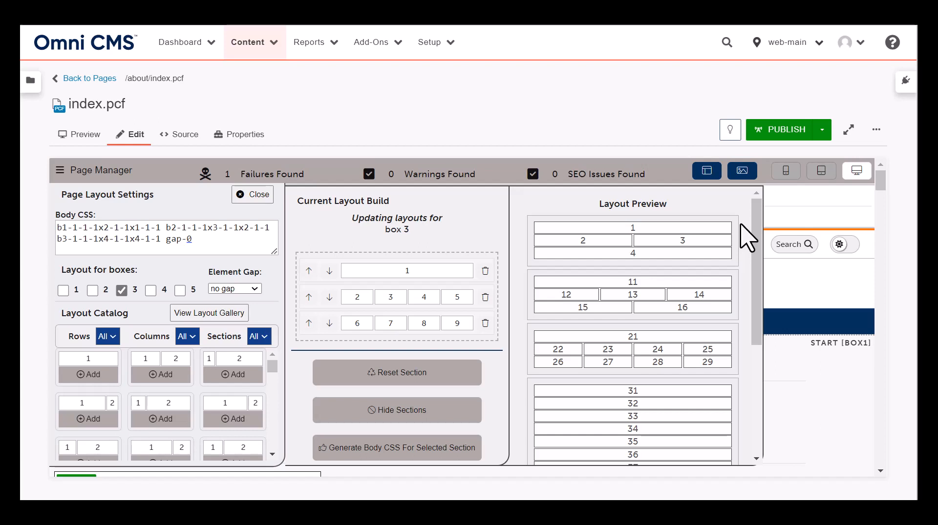
# Reset box 3's build and hide the sections of boxes 4 and 5, leaving no box selected
pyautogui.click(426, 376)
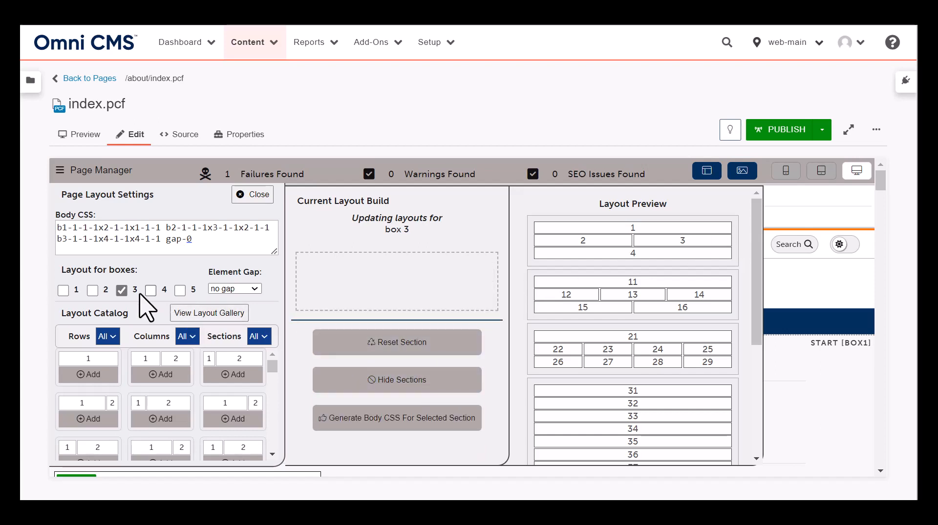
pyautogui.click(122, 291)
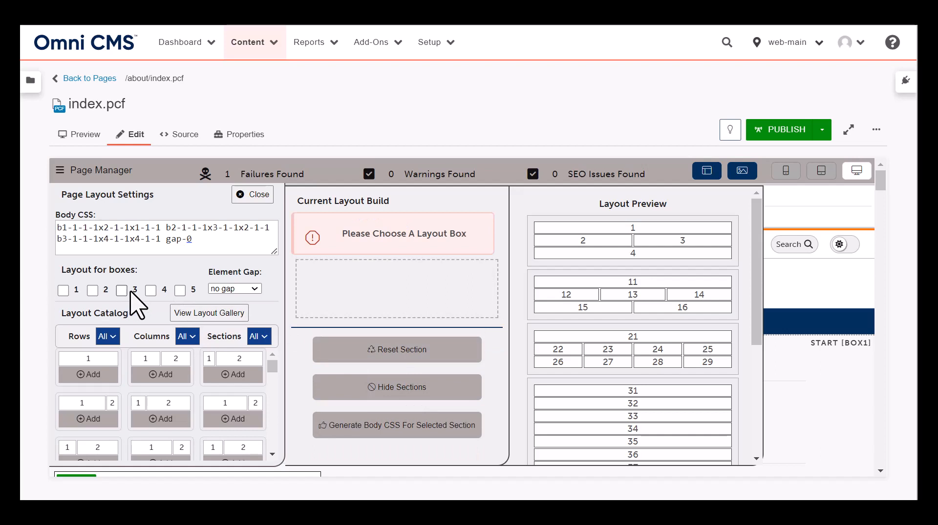
pyautogui.click(150, 291)
pyautogui.click(180, 290)
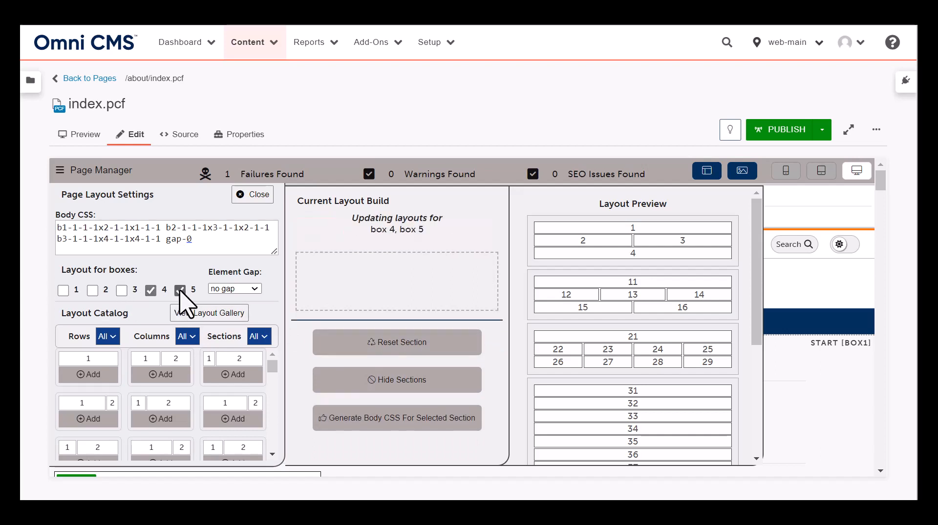
pyautogui.click(429, 386)
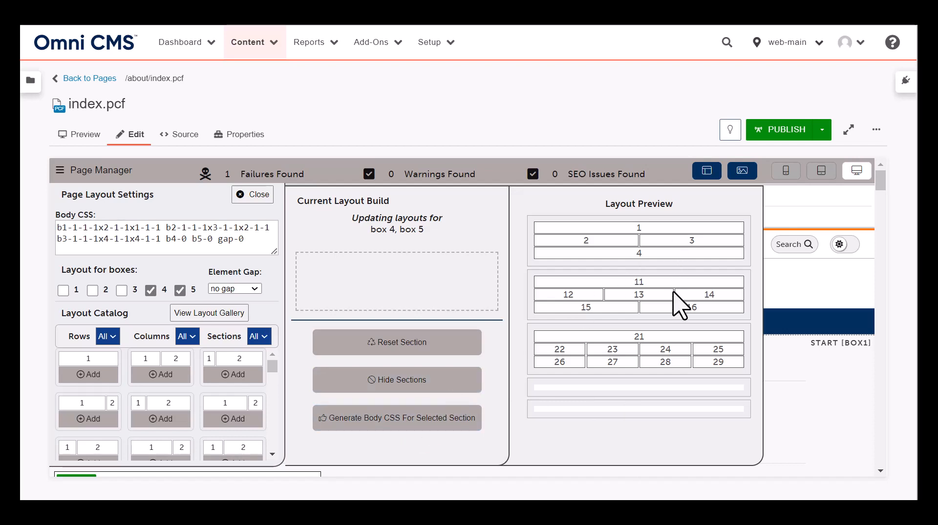
pyautogui.click(180, 291)
pyautogui.click(150, 291)
pyautogui.click(92, 291)
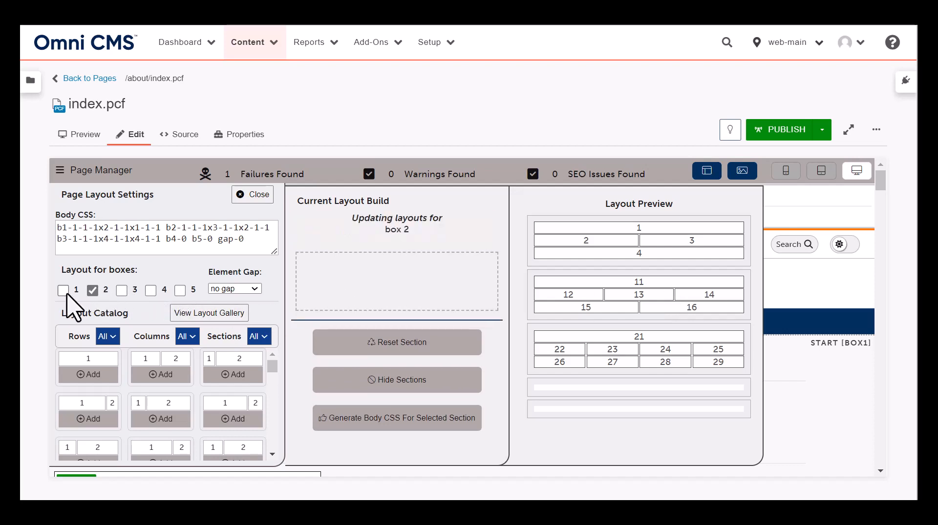
pyautogui.click(63, 291)
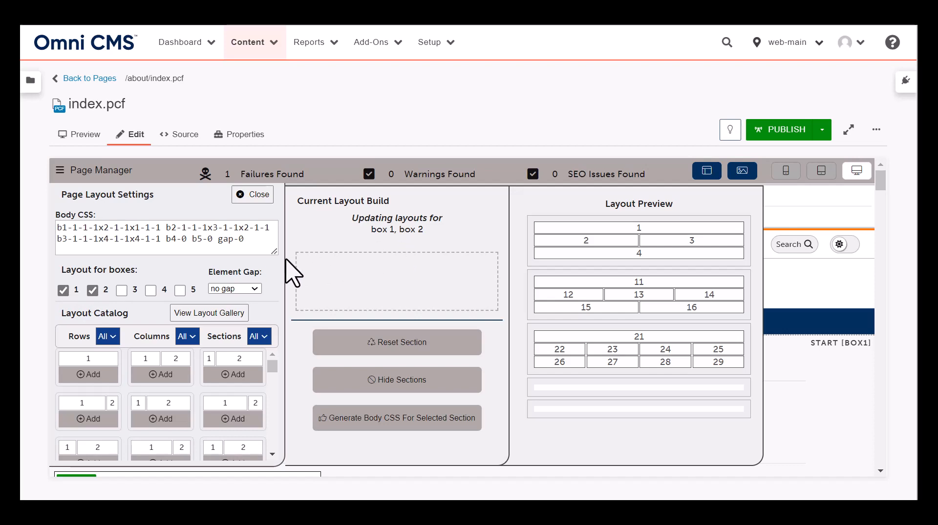
pyautogui.click(63, 290)
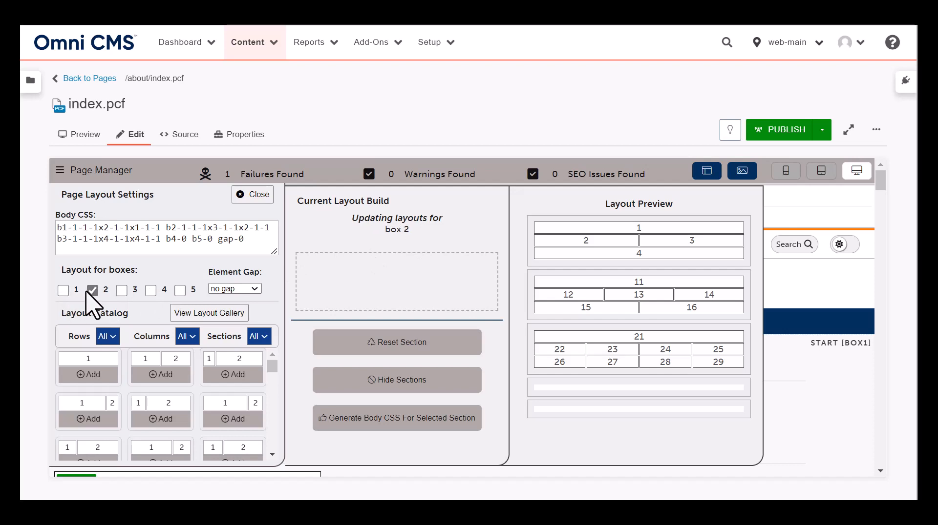
pyautogui.click(94, 292)
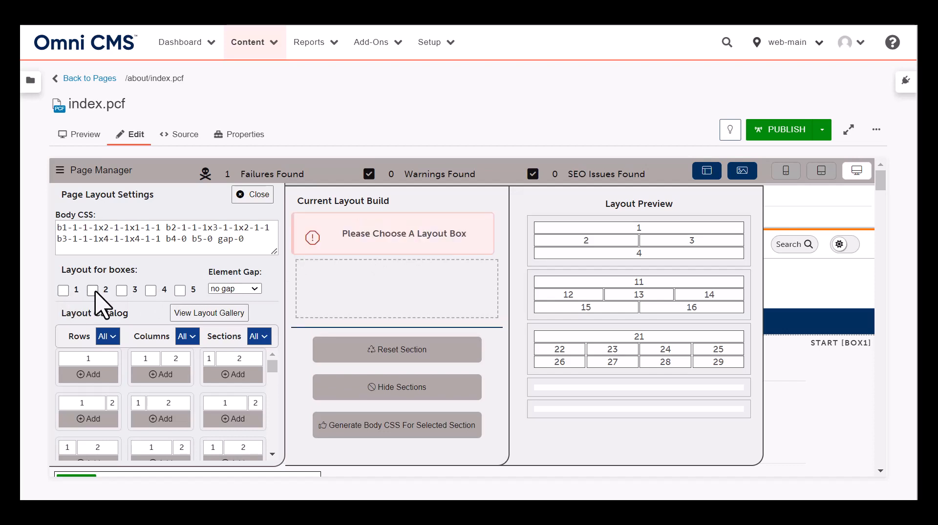
# Set the element gap to 5 pixels
pyautogui.click(255, 289)
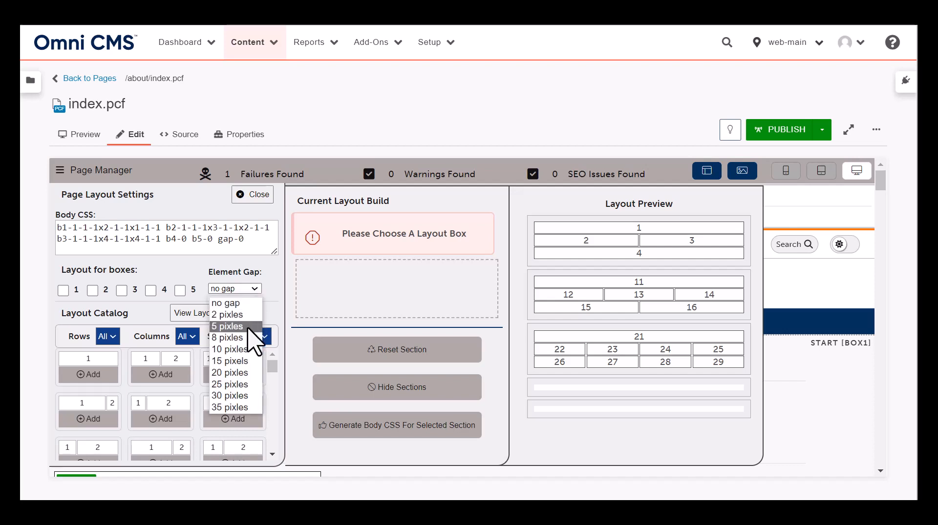
pyautogui.click(230, 326)
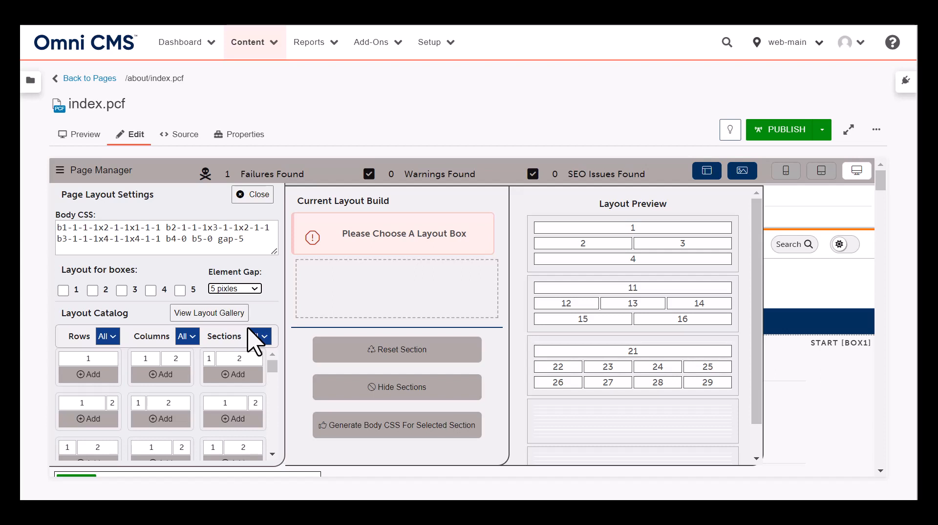
# Browse the gallery of pre-built layouts down to its end and close the gallery
pyautogui.click(212, 318)
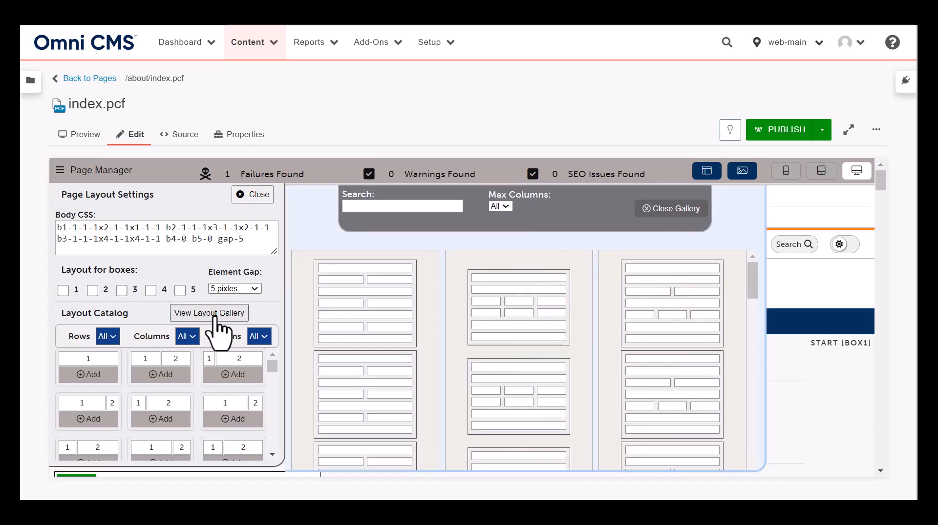
pyautogui.moveTo(753, 280); pyautogui.dragTo(725, 465)
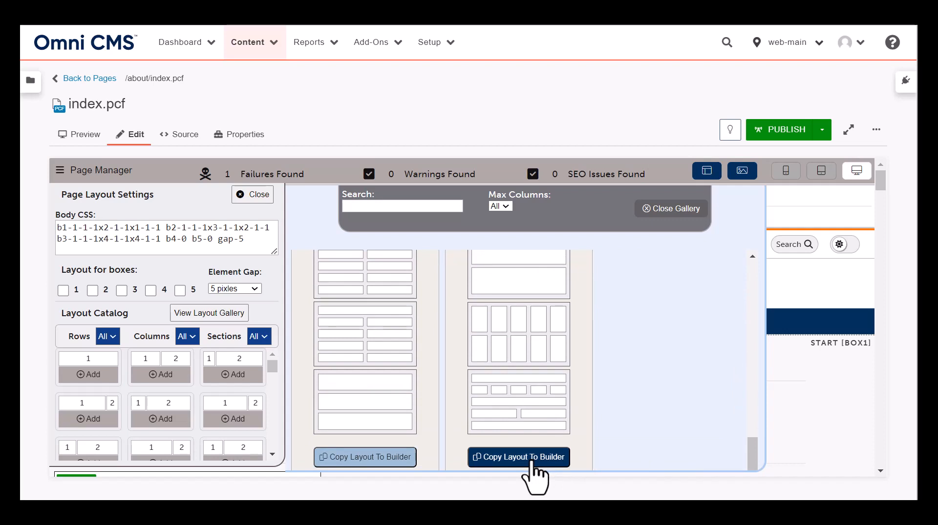
pyautogui.click(674, 211)
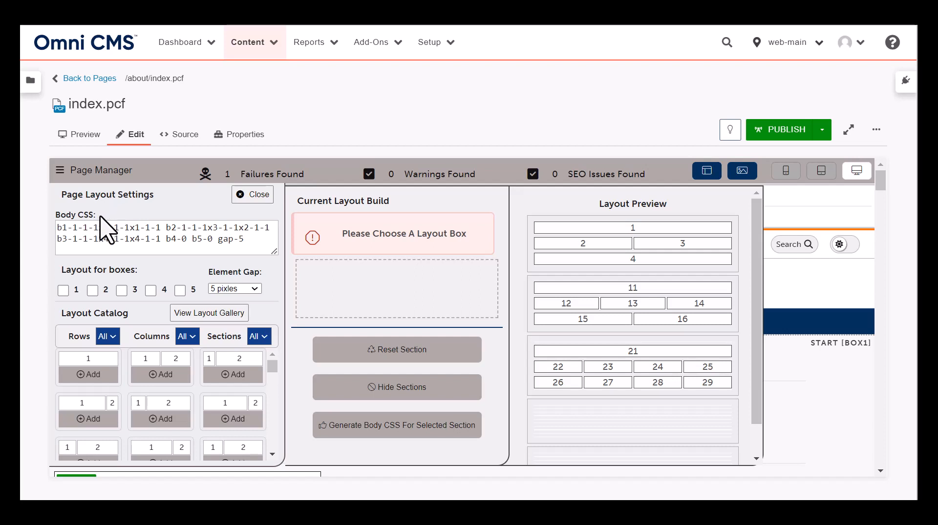
# Copy the complete generated body CSS string and close the page layout settings
pyautogui.click(252, 245)
pyautogui.moveTo(251, 244); pyautogui.dragTo(55, 228)
pyautogui.hotkey('ctrl', 'c')
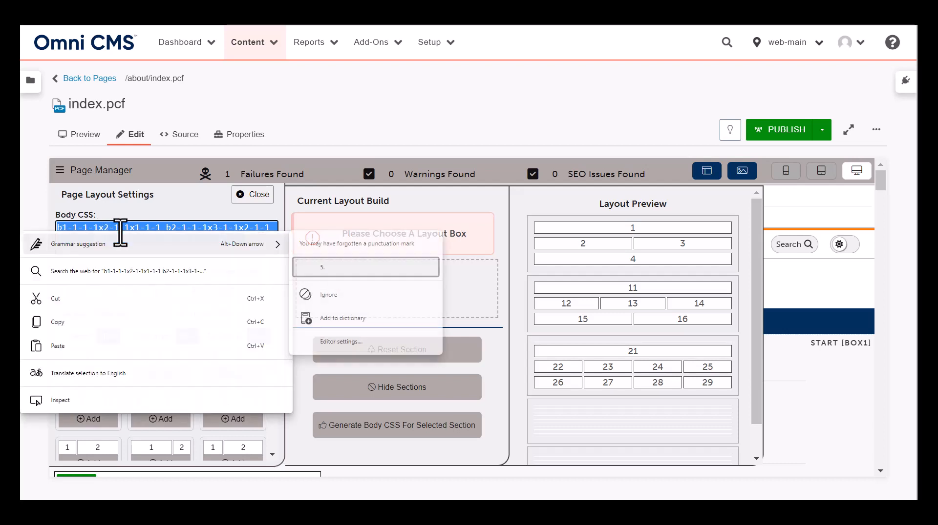
pyautogui.rightClick(121, 233)
pyautogui.click(136, 328)
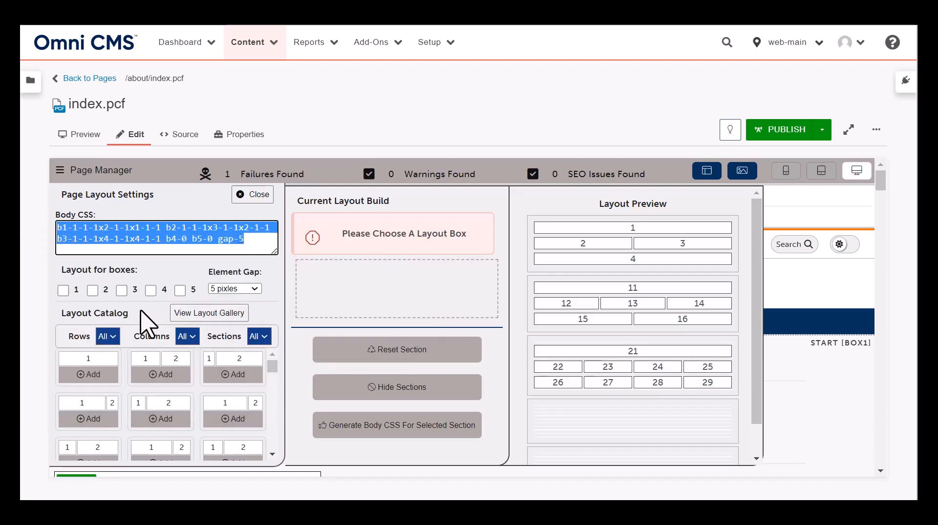
pyautogui.click(258, 196)
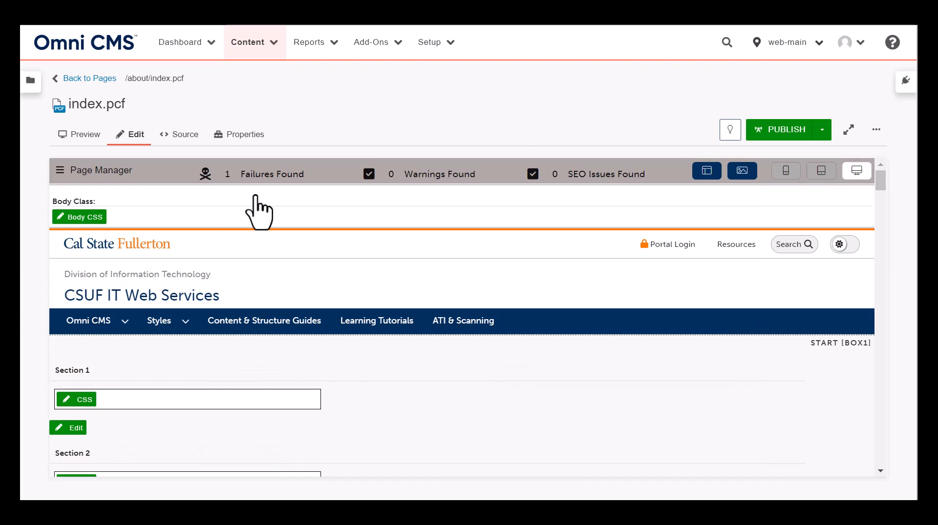
# Paste the copied layout string into the page's Body Class region and save it
pyautogui.scroll(-5, 631, 379)
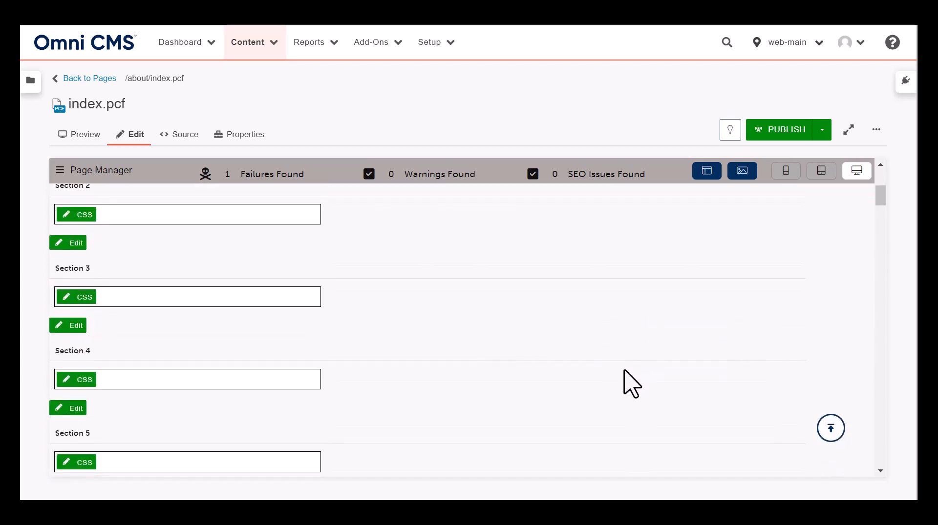
pyautogui.scroll(5, 591, 383)
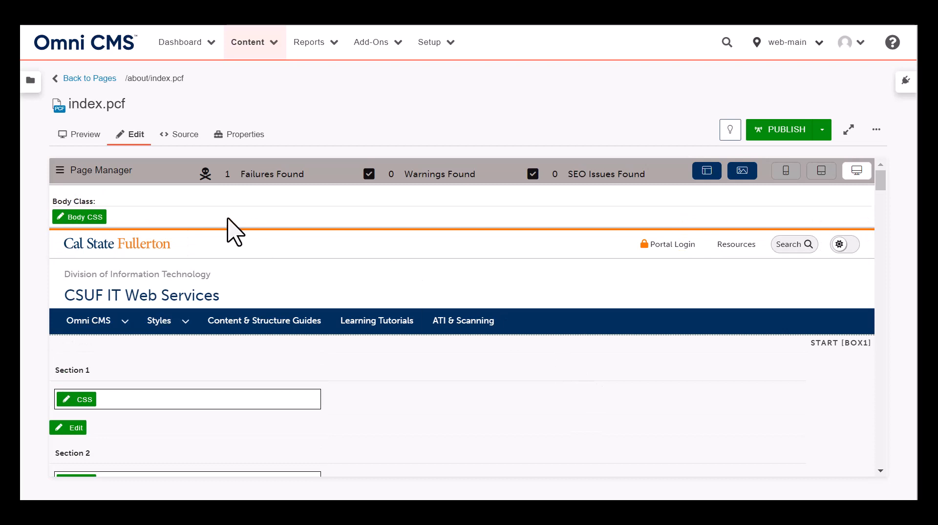
pyautogui.click(72, 220)
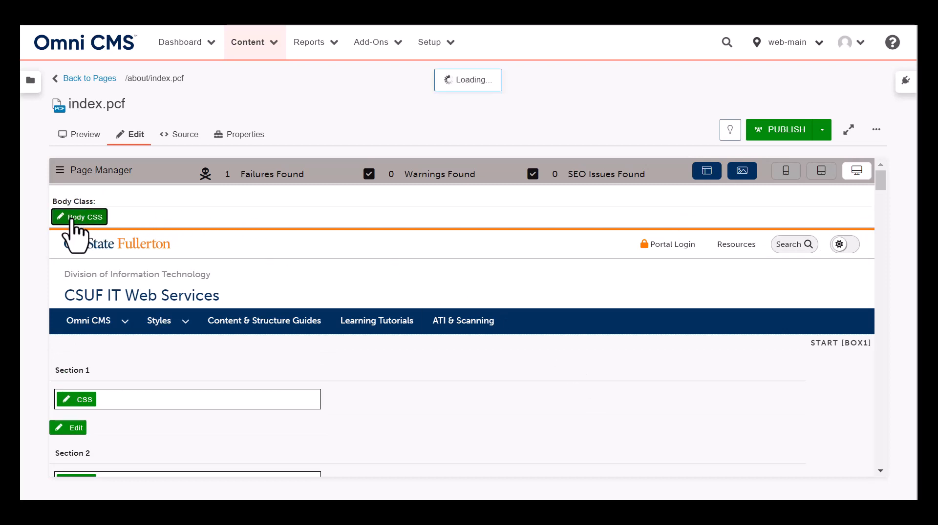
pyautogui.click(85, 264)
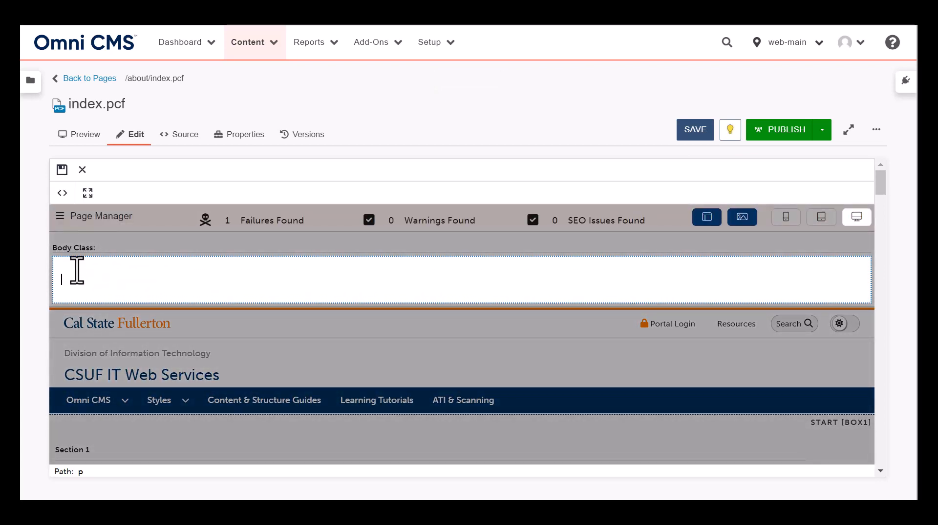
pyautogui.hotkey('ctrl', 'v')
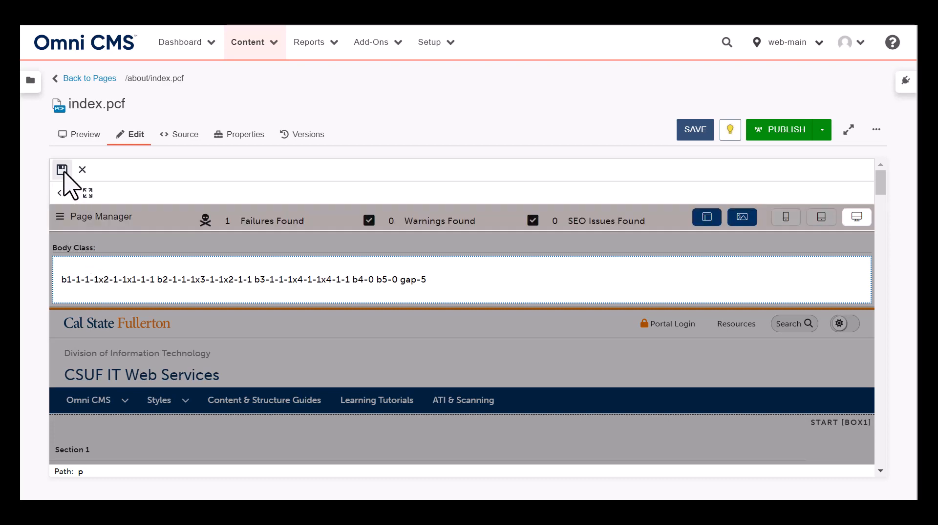
pyautogui.click(62, 170)
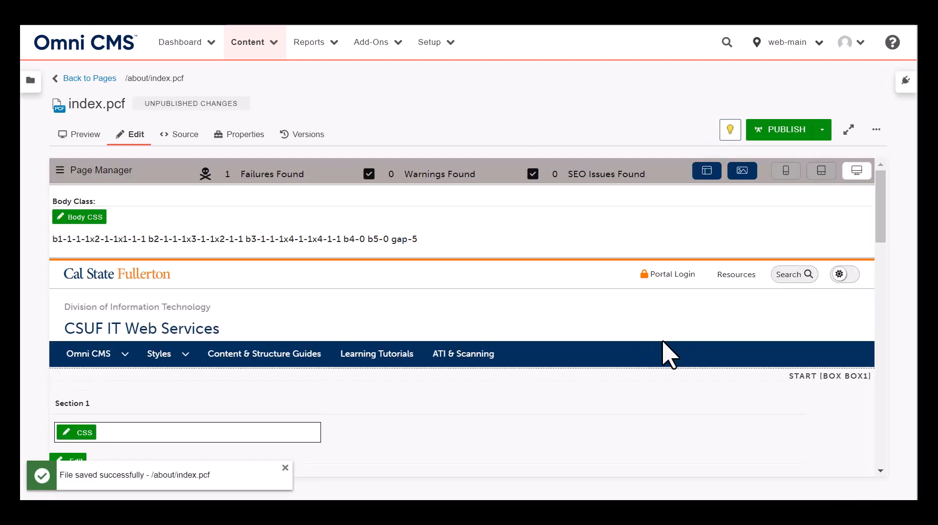
# Examine the arrangement of the page's sections from box 1 down to the footer
pyautogui.scroll(-5, 765, 369)
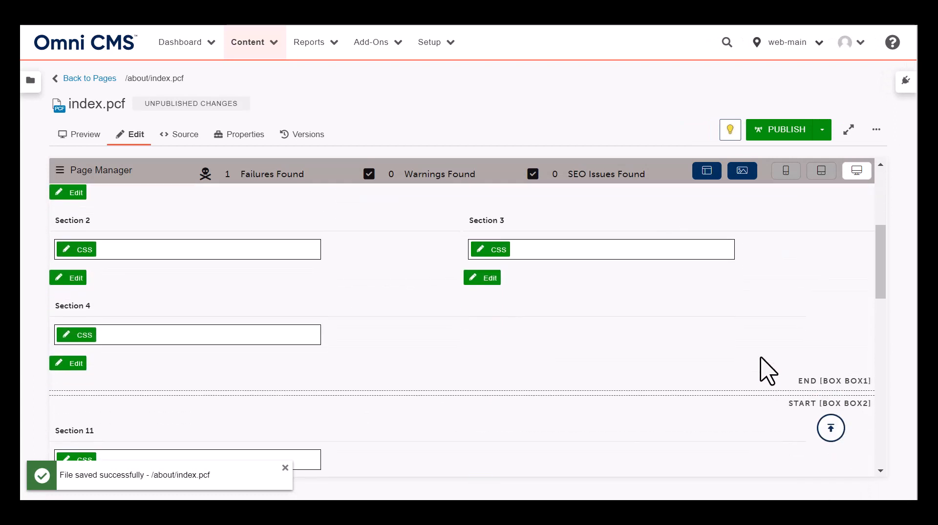
pyautogui.scroll(-4, 766, 371)
pyautogui.scroll(-10, 766, 393)
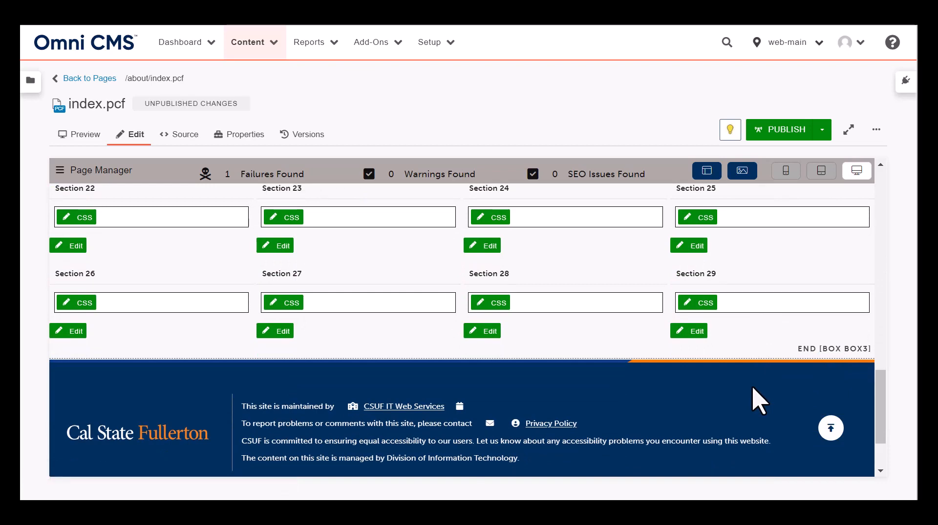
pyautogui.scroll(15, 759, 401)
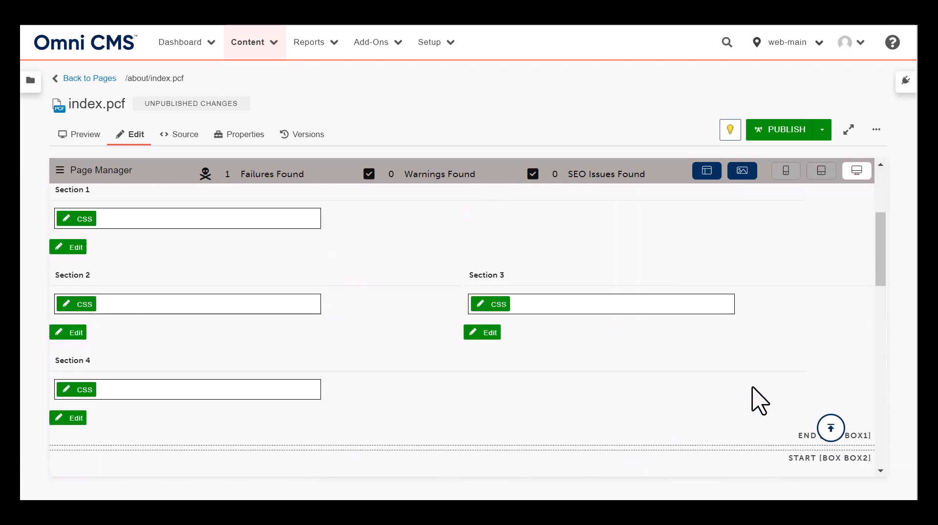